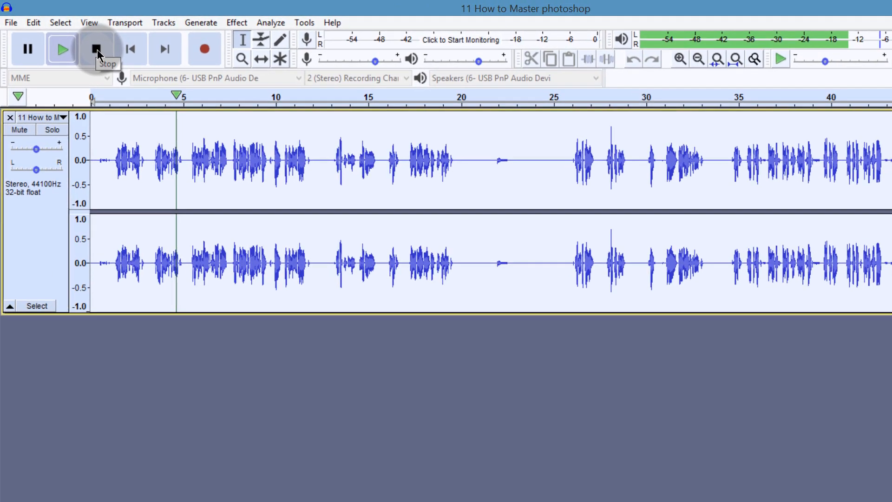
Stop playback and export the audio as a WAV file named 11 How to Master photoshop.wav in the 6 YouTube folder.
left_click(93, 50)
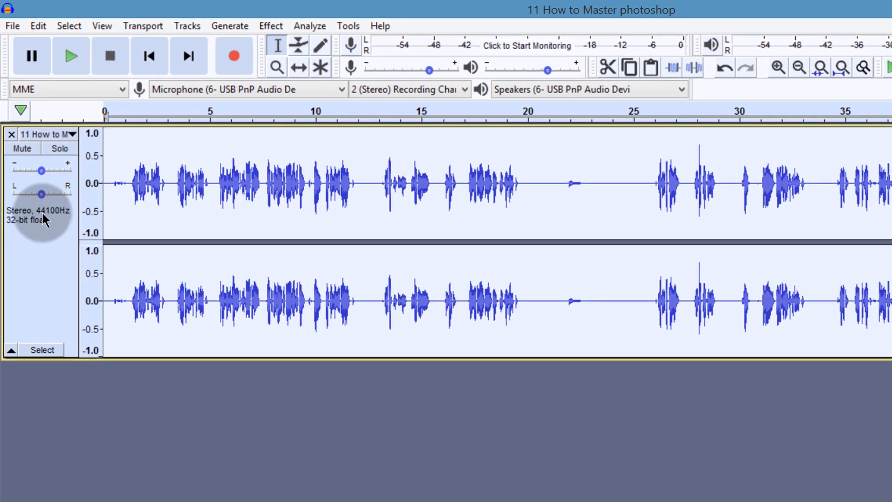
left_click(11, 25)
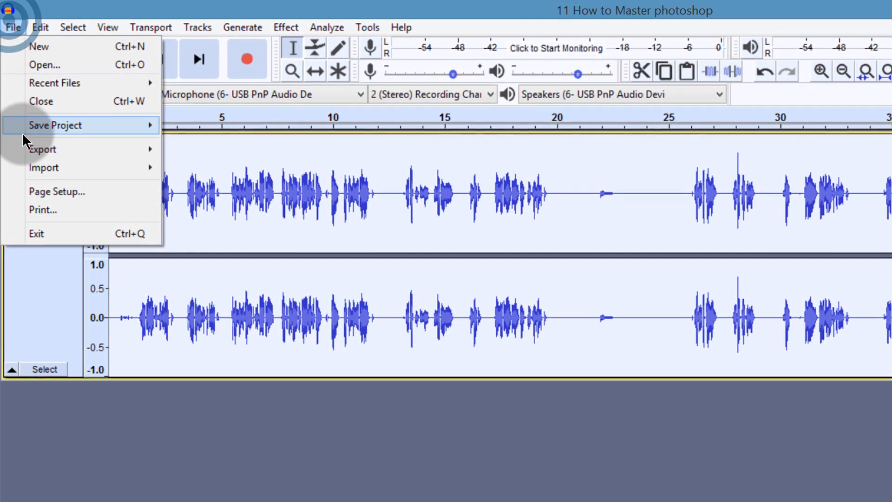
mouse_move(58, 149)
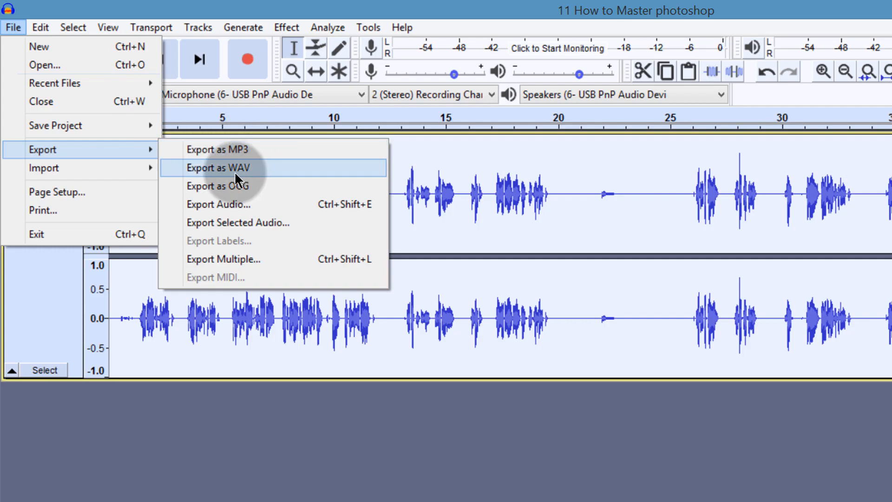
left_click(208, 167)
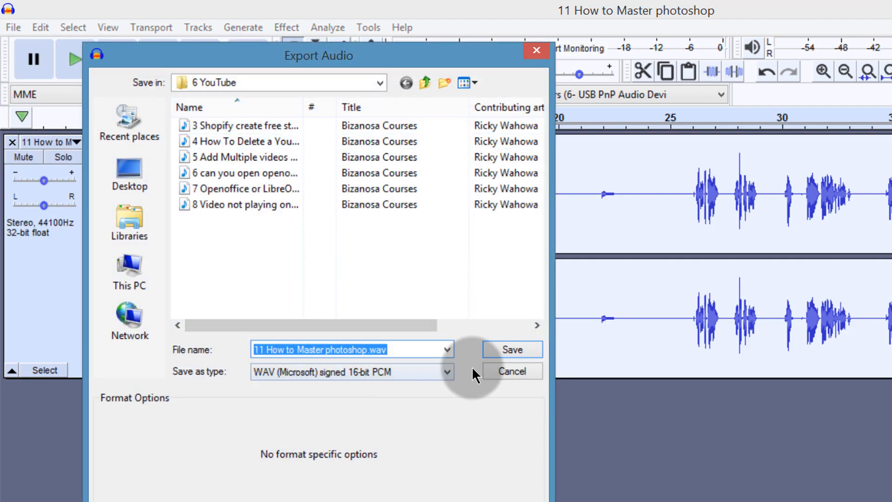
left_click(512, 349)
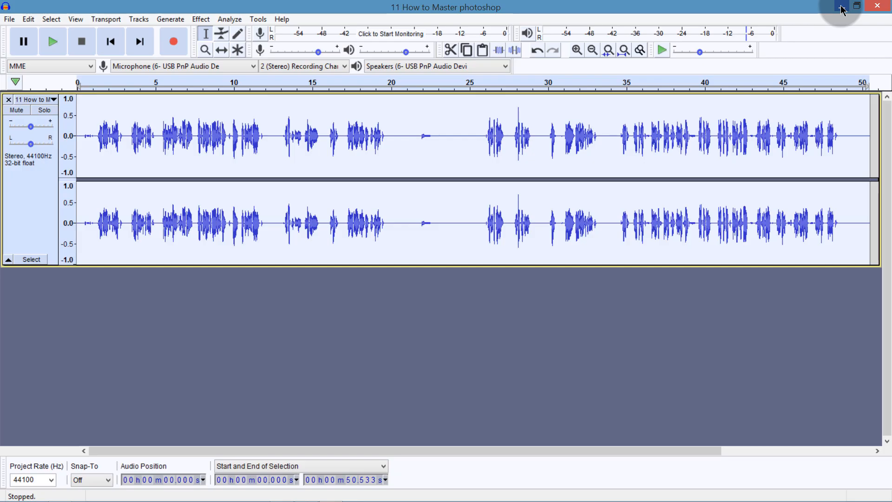
Switch to the Camtasia project and delete the original audio clip from Track 2.
left_click(842, 9)
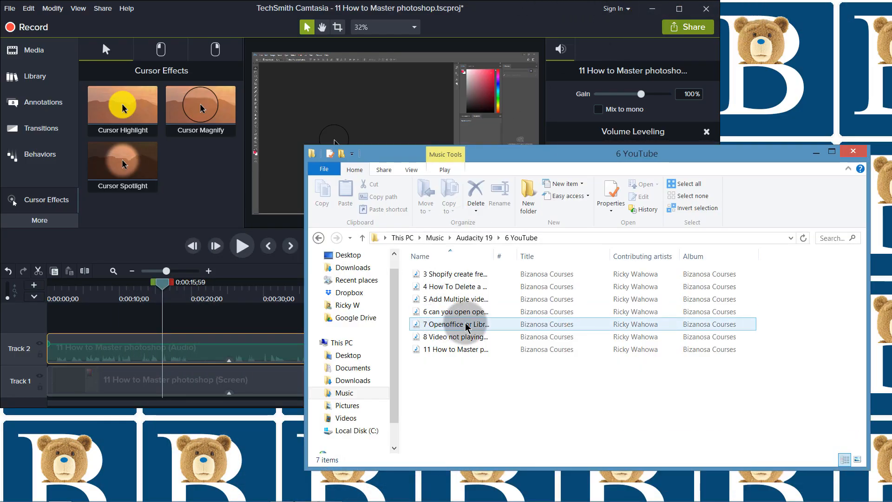
left_click(418, 350)
left_click_drag(466, 370, 226, 344)
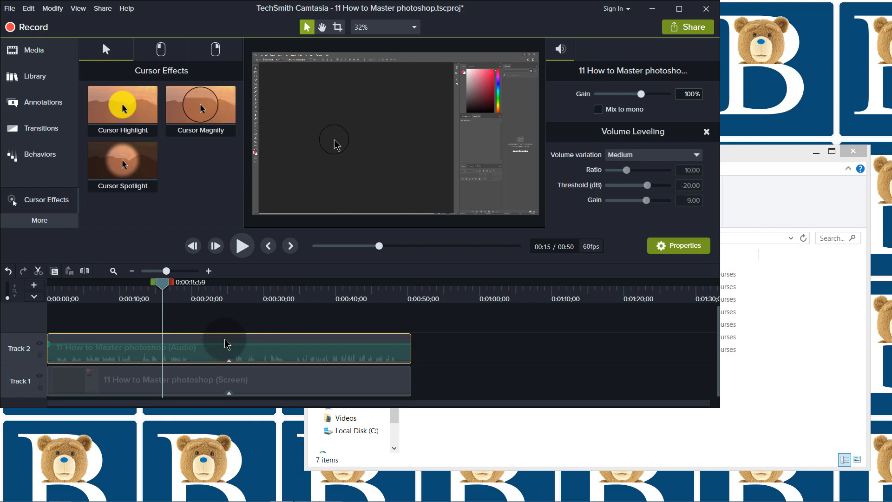
key("Delete")
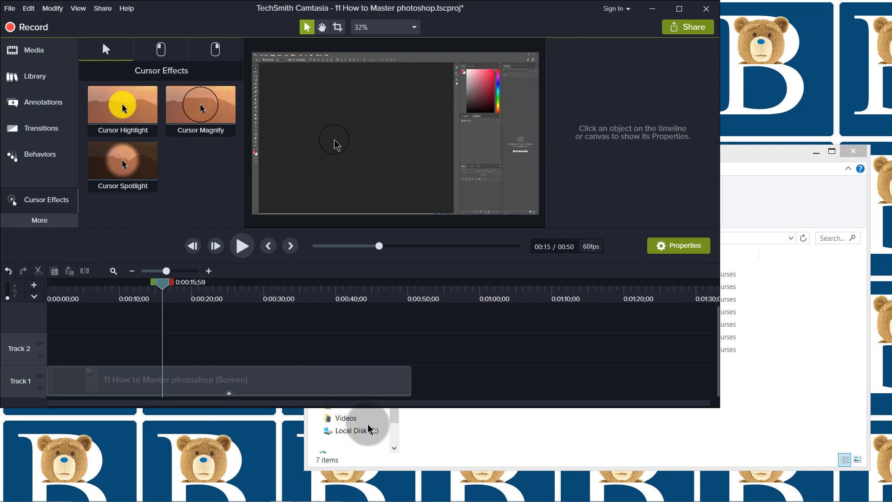
Add the exported 11 How to Master photoshop WAV from the 6 YouTube folder to Track 2, aligned with the timeline start.
left_click(405, 421)
left_click_drag(435, 347, 53, 354)
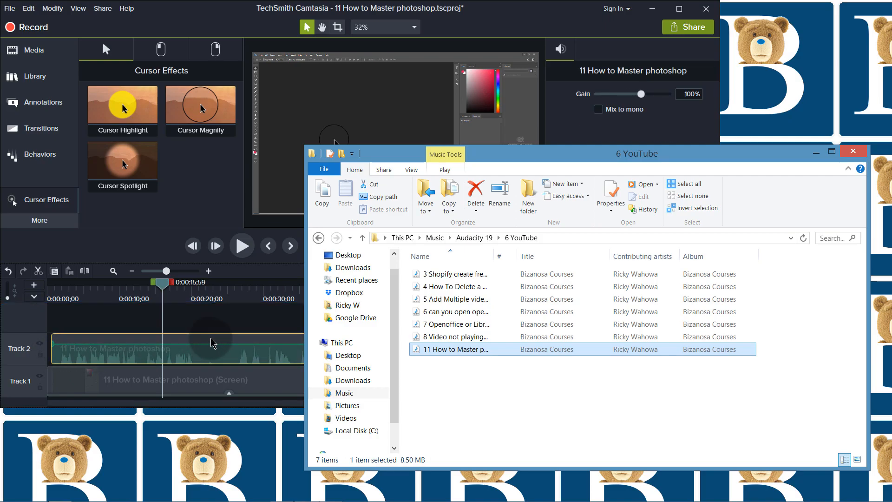
left_click(195, 340)
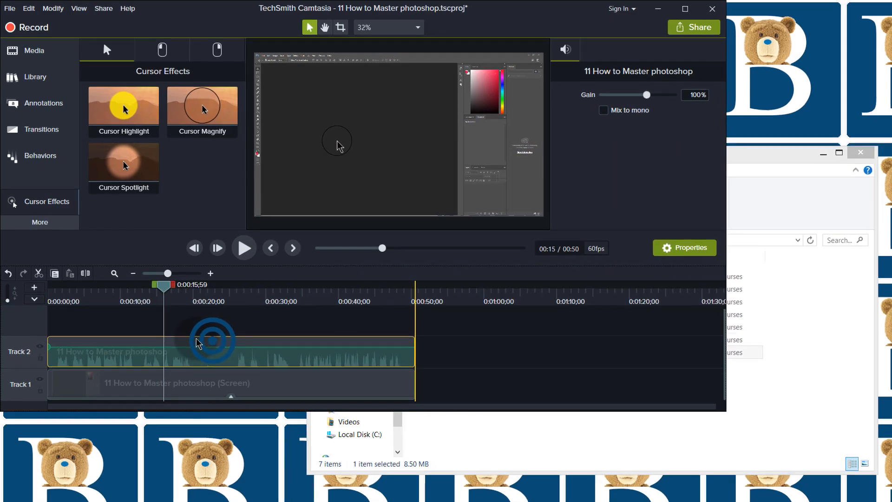
Maximize the editor window and play the first 11 seconds from the timeline start to check the new audio against the screen recording.
left_click_drag(162, 285, 13, 284)
left_click(216, 419)
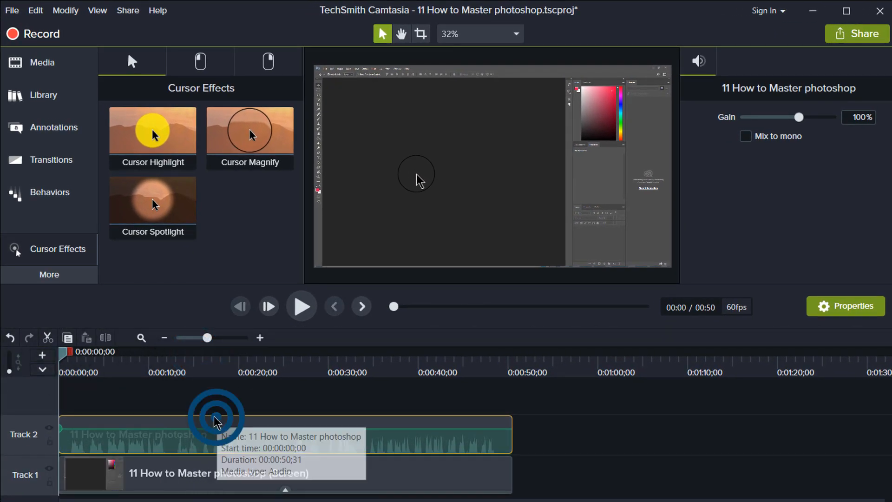
left_click(194, 471)
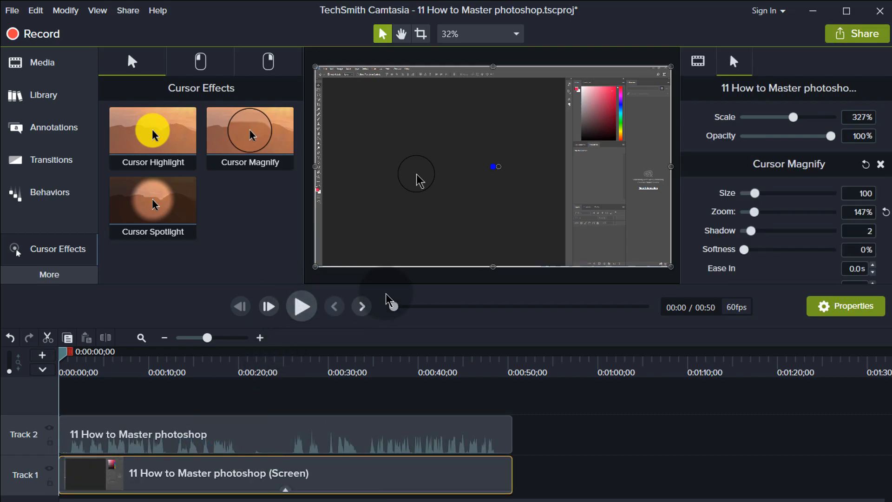
left_click(848, 12)
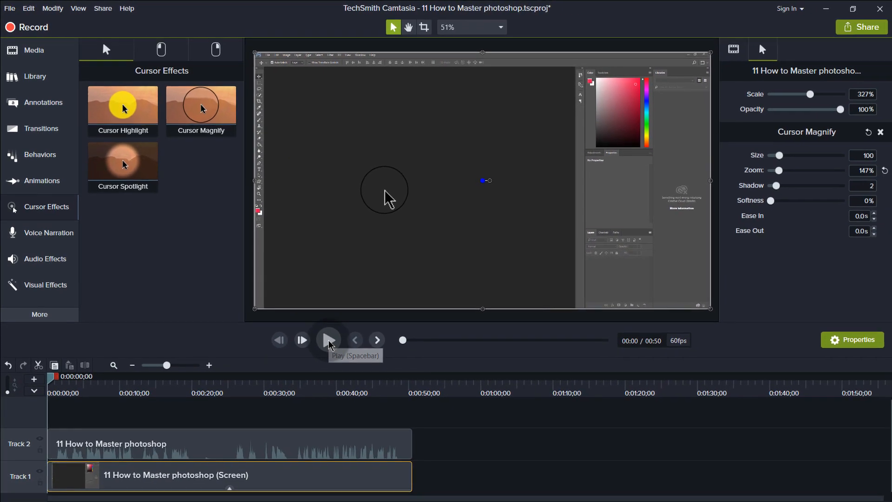
left_click(328, 341)
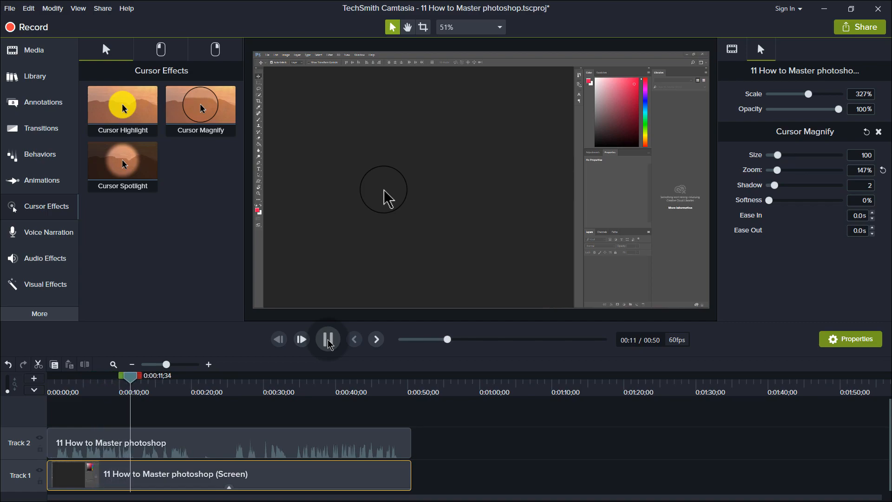
left_click(328, 340)
Cut the silent stretch just before the first speech from both tracks, starting at about 0:00:00;22.
left_click(209, 365)
left_click(208, 365)
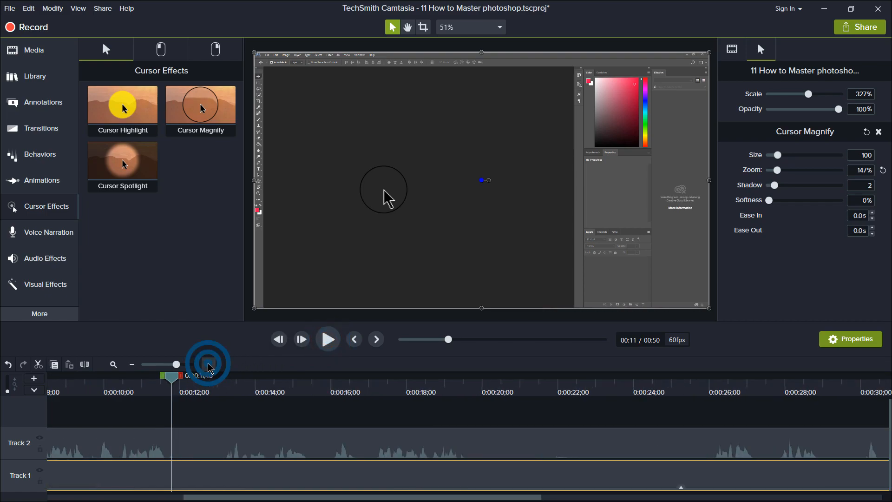
left_click_drag(171, 376, 2, 367)
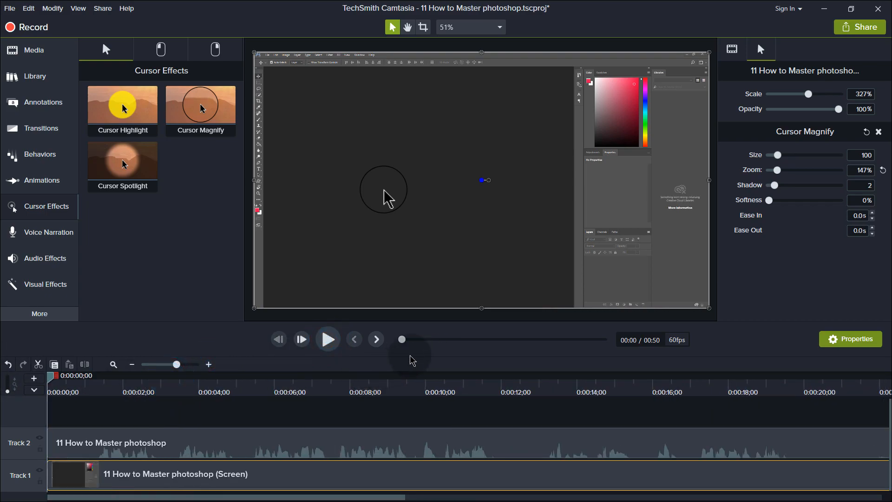
left_click(325, 338)
left_click_drag(78, 377, 98, 381)
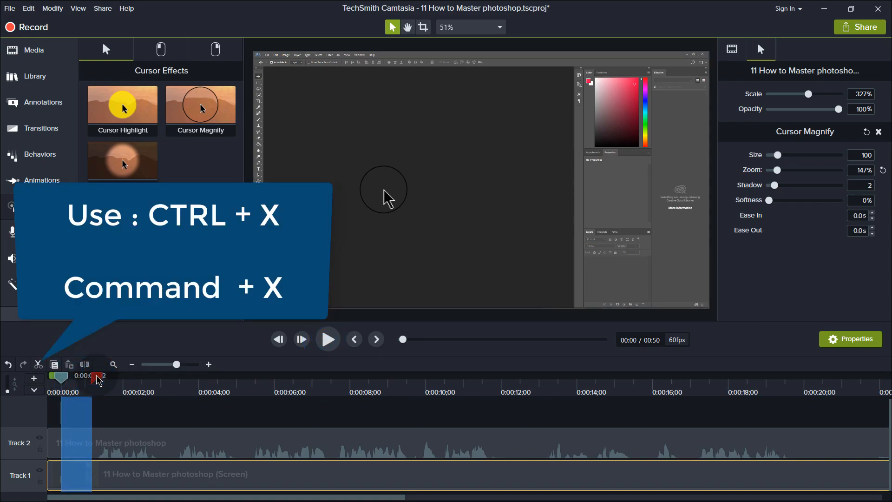
key("ctrl+x")
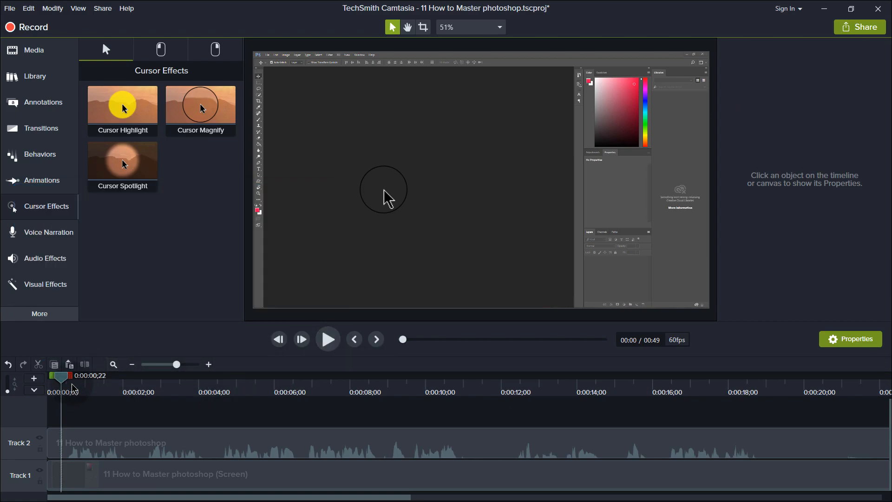
Play from the start to 0:00:02;07 and add the Basic-style white text rectangle callout there on a new track above the audio.
left_click(52, 386)
left_click(329, 341)
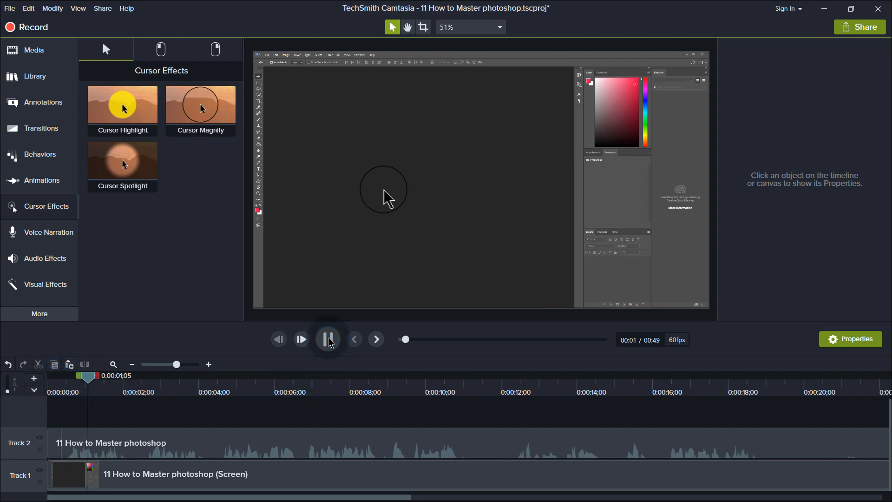
left_click(329, 340)
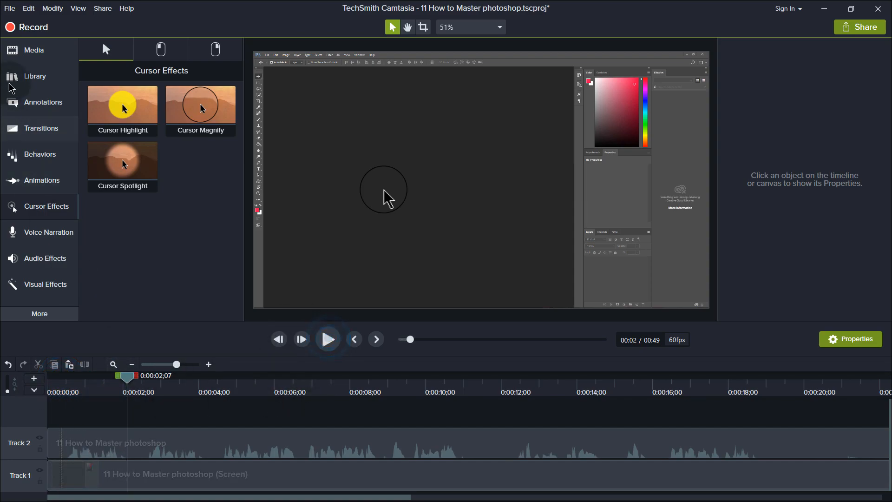
left_click(44, 98)
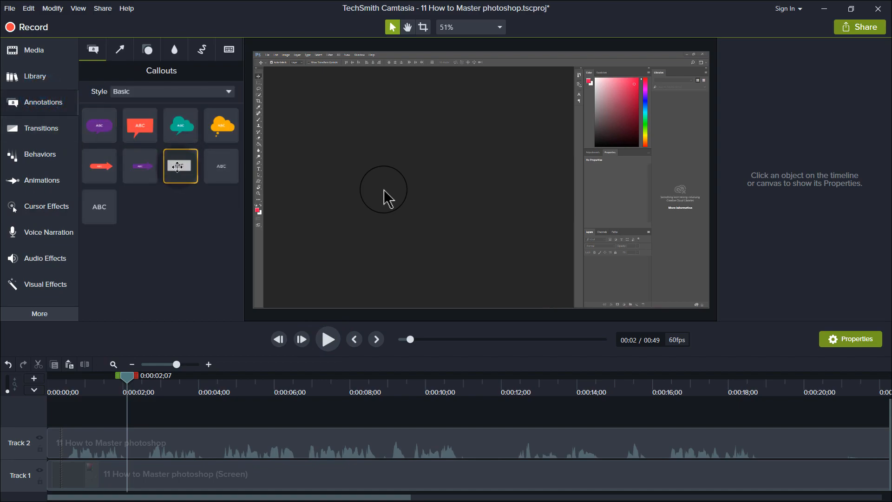
mouse_move(186, 171)
left_mouse_down()
mouse_move(159, 423)
mouse_move(126, 424)
left_mouse_up()
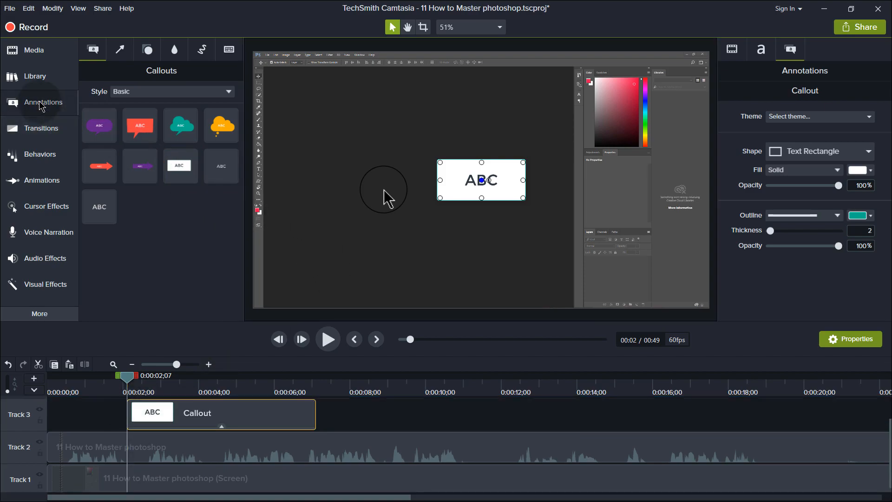
Move the callout to the left side of the canvas and enlarge it to cover much of the dark workspace area.
left_click(436, 181)
left_click_drag(435, 182, 292, 215)
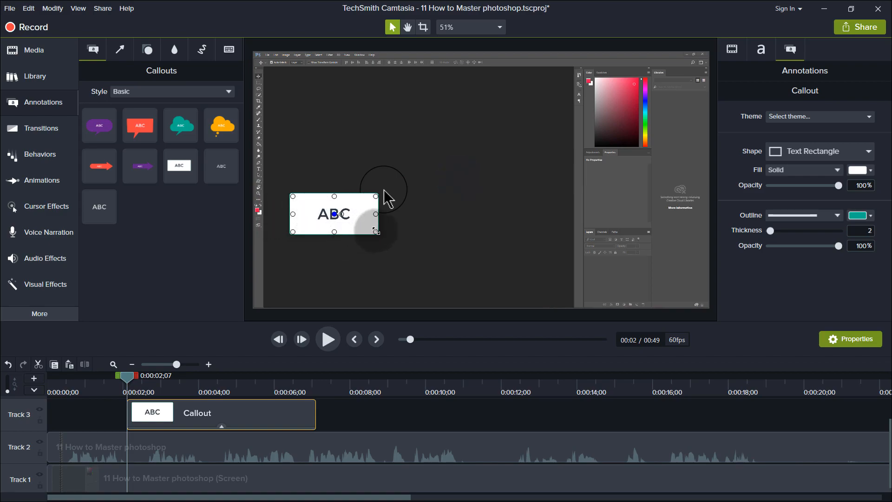
left_click_drag(376, 231, 494, 297)
Set the callout text to "How to Master photoshop" and widen the callout so the text fits on one line.
double_click(385, 249)
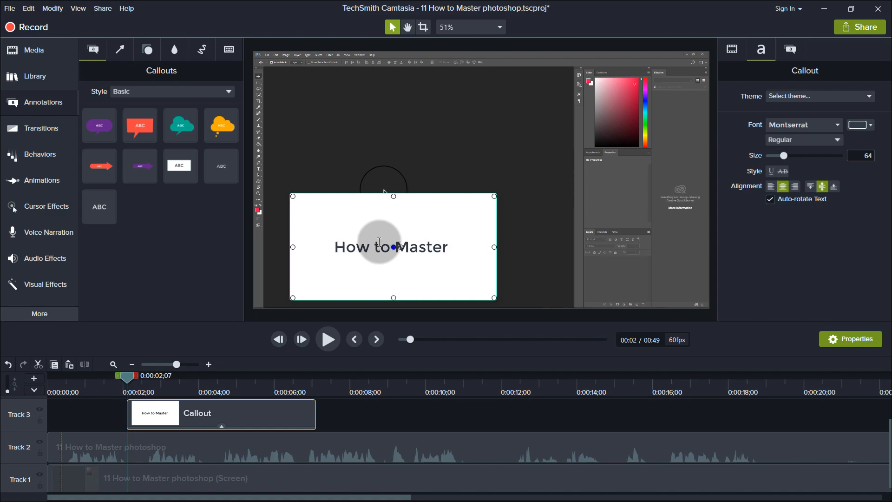
type("sho[p")
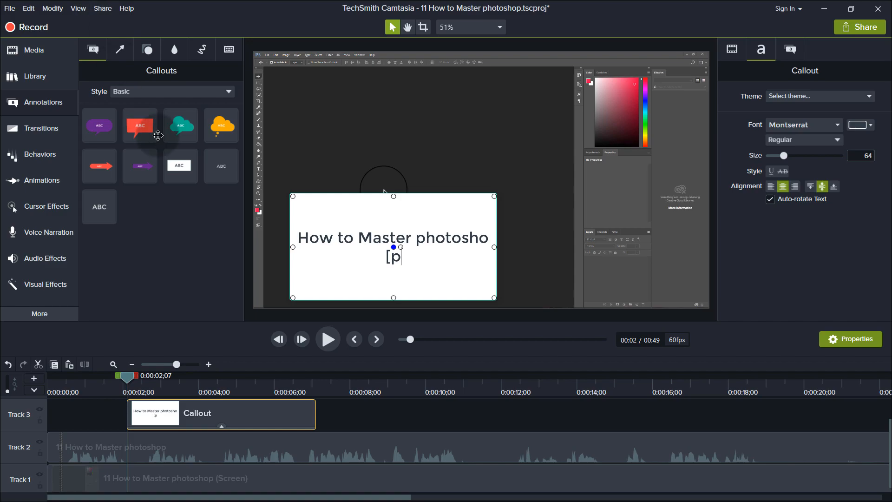
left_click_drag(494, 247, 554, 241)
left_click(521, 247)
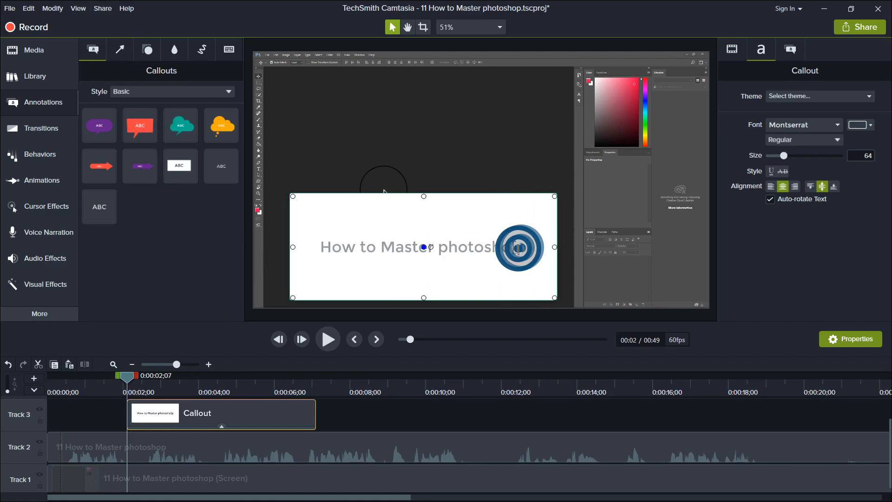
key("BackSpace")
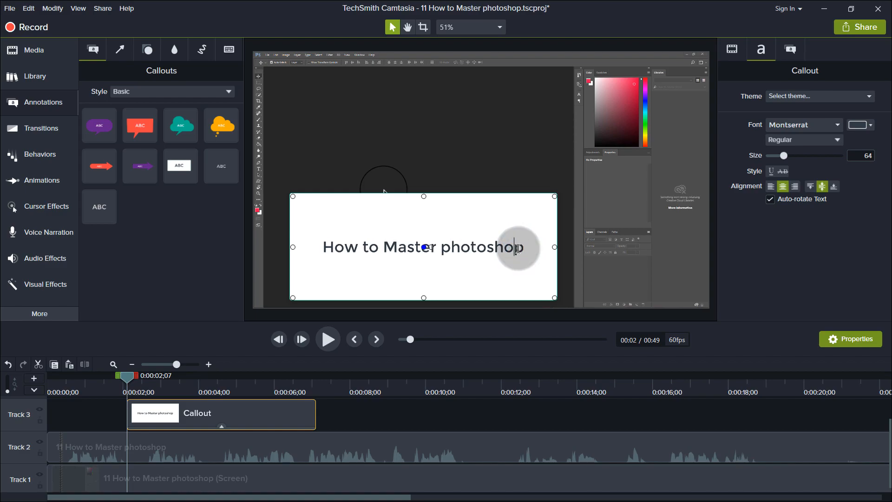
Move the callout slightly higher on the canvas and set its font colour to white from the Bizanosa palette.
left_click(456, 247)
left_click_drag(382, 222, 385, 185)
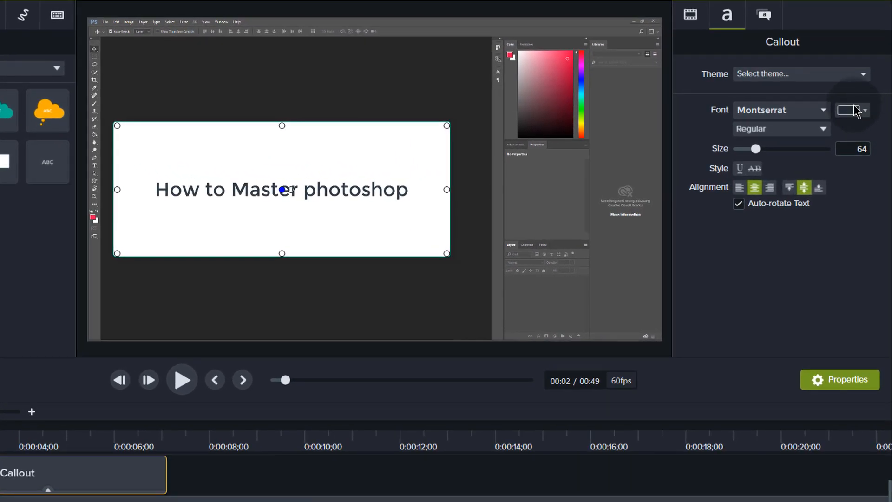
left_click(859, 123)
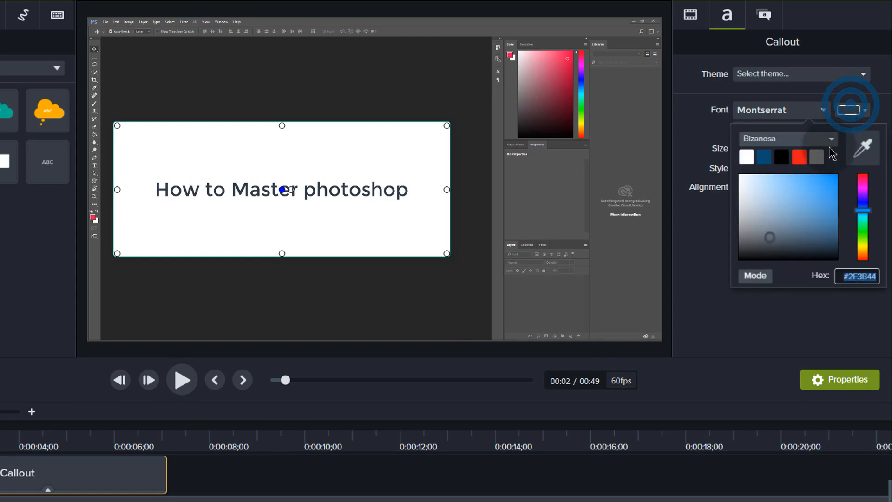
left_click(747, 156)
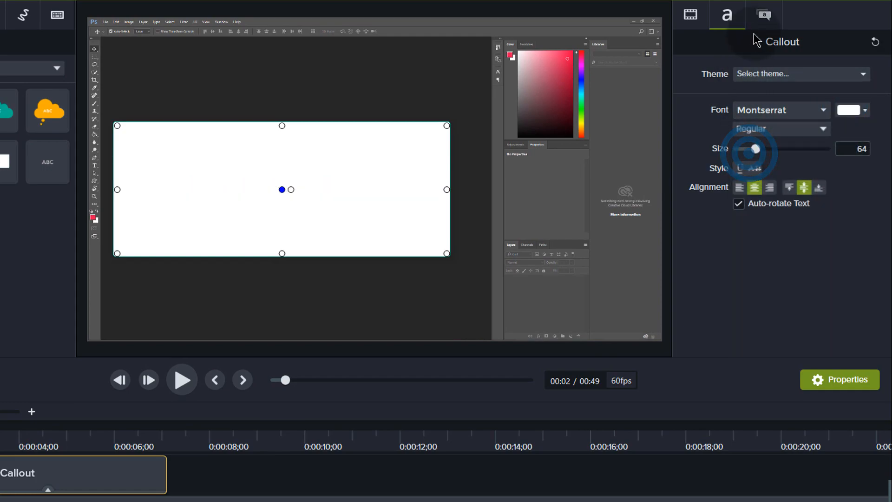
Set the callout's fill to dark blue and its outline to white, using the Bizanosa palette.
left_click(766, 16)
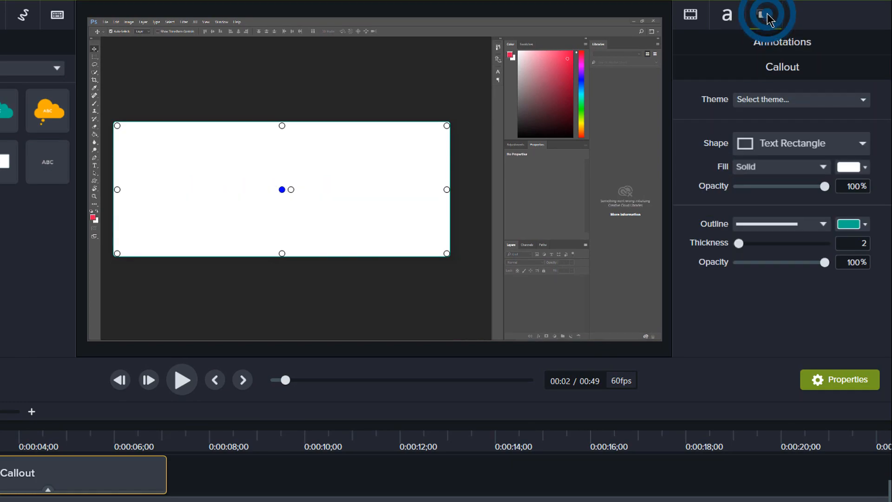
left_click(849, 168)
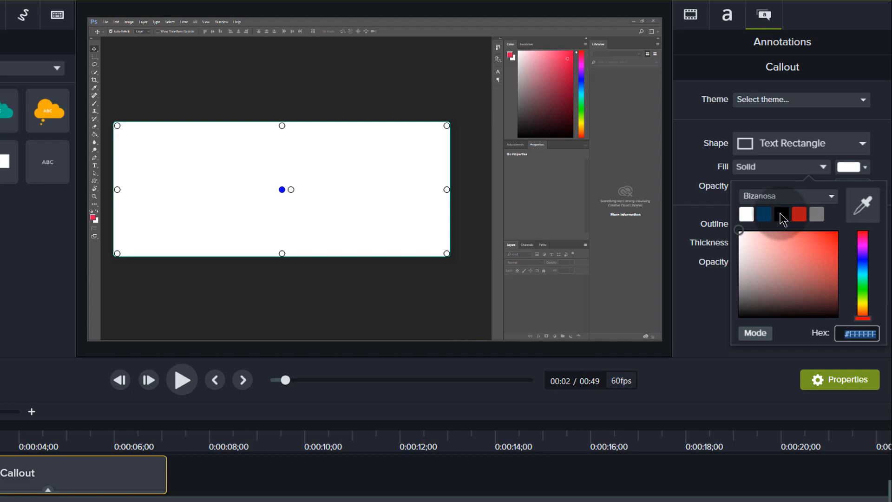
left_click(766, 214)
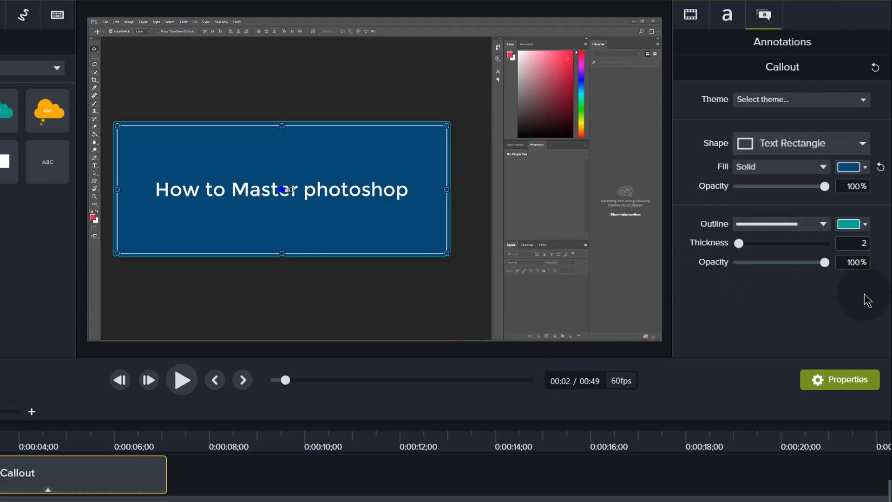
left_click(854, 225)
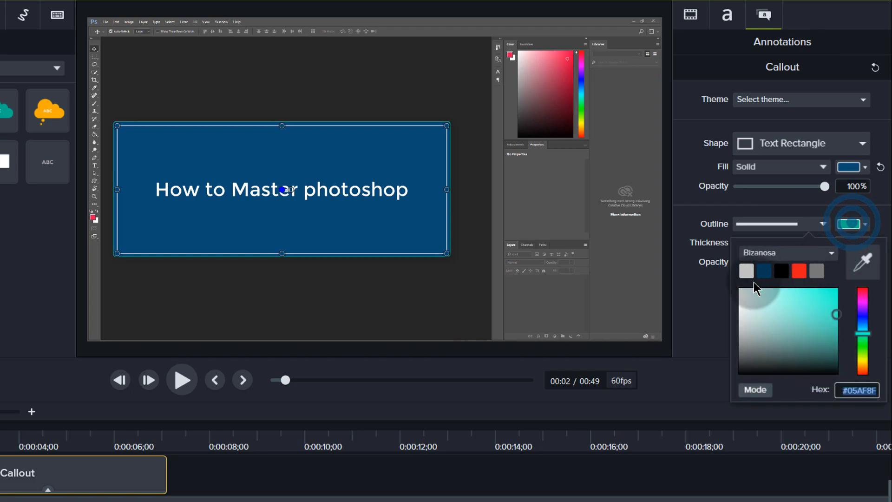
left_click(756, 272)
left_click(750, 268)
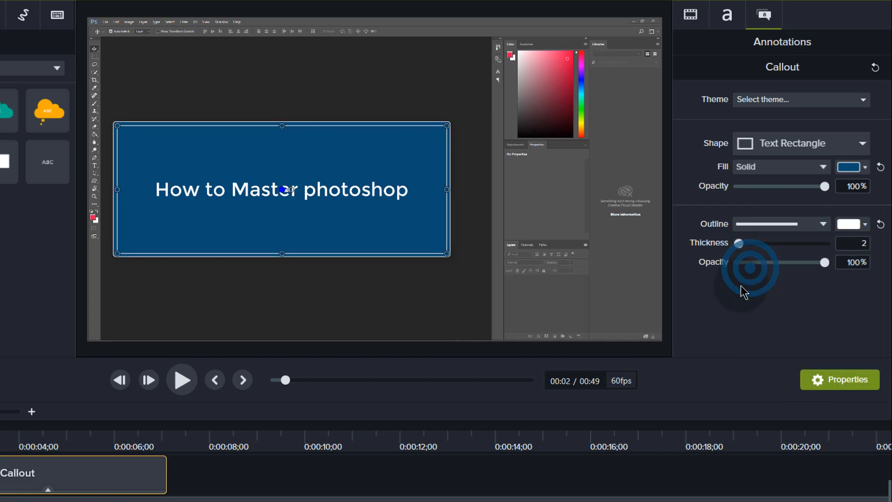
Set the callout's outline thickness to 11 and its font size to 103.
left_click(749, 242)
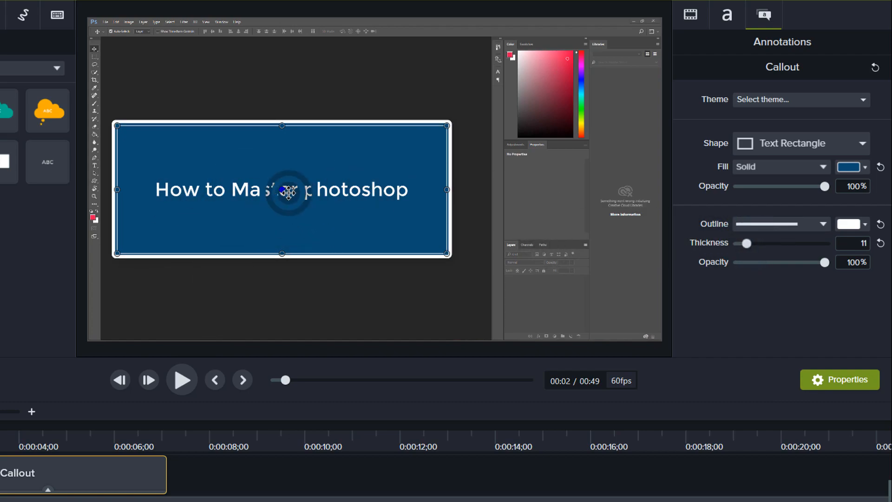
left_click(726, 16)
left_click(772, 151)
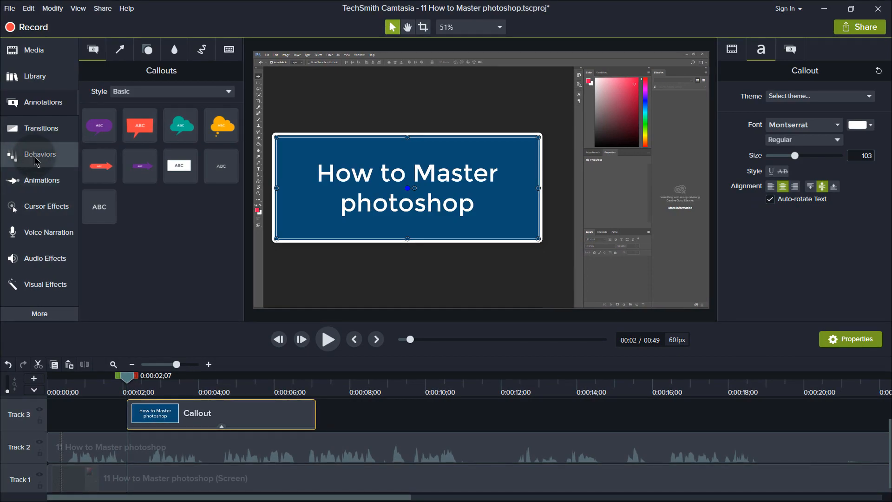
Apply the Sliding behavior to the title callout and preview the animation from just before the callout starts.
left_click(34, 158)
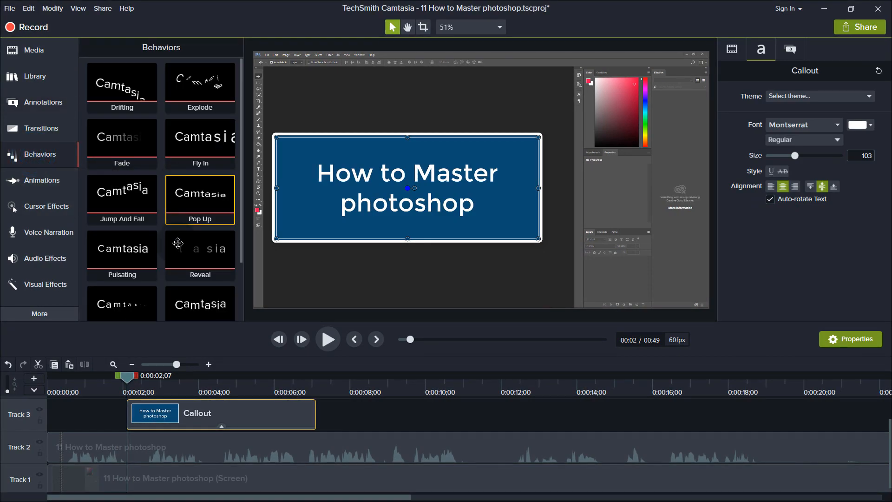
scroll(171, 267, "down", 1)
scroll(189, 297, "down", 2)
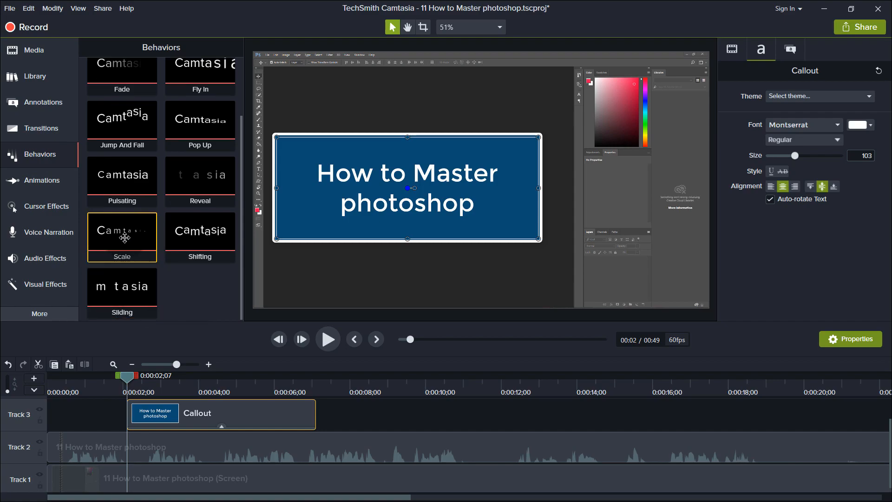
left_click_drag(121, 288, 185, 415)
mouse_move(126, 378)
left_mouse_down()
mouse_move(141, 381)
mouse_move(113, 377)
left_mouse_up()
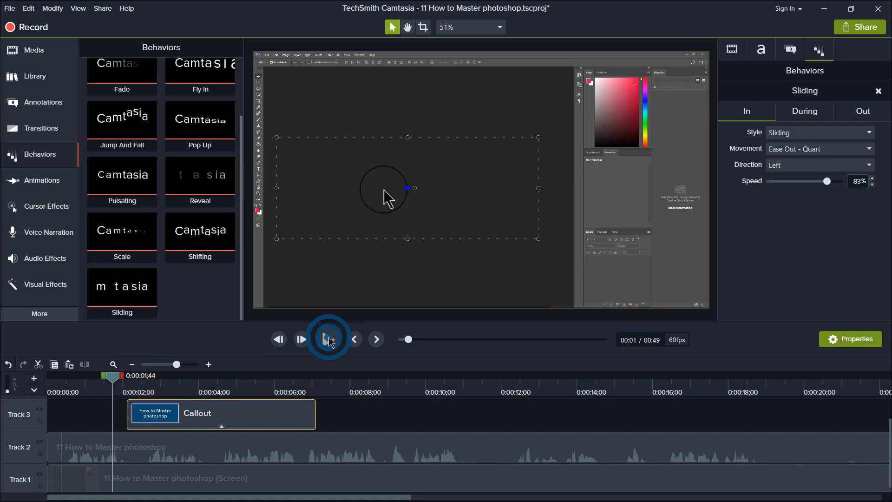
left_click(329, 339)
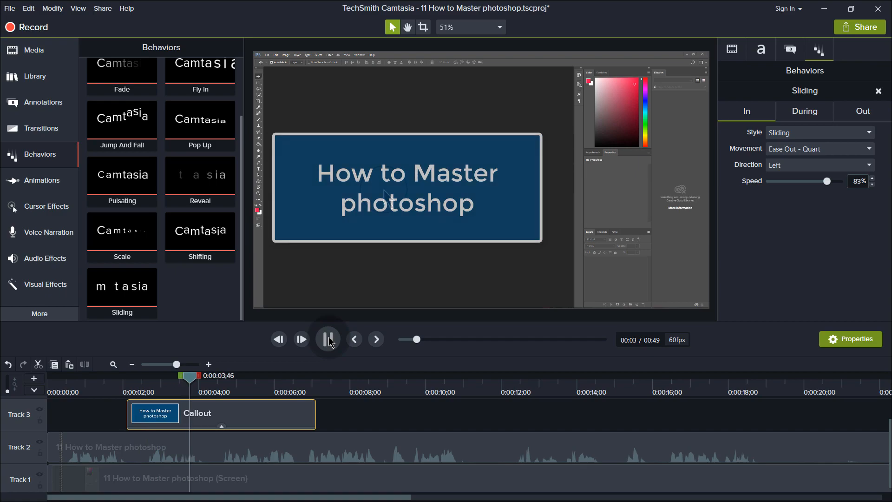
left_click(329, 339)
Set the callout's Sliding behavior style to None for the During phase.
left_click(229, 415)
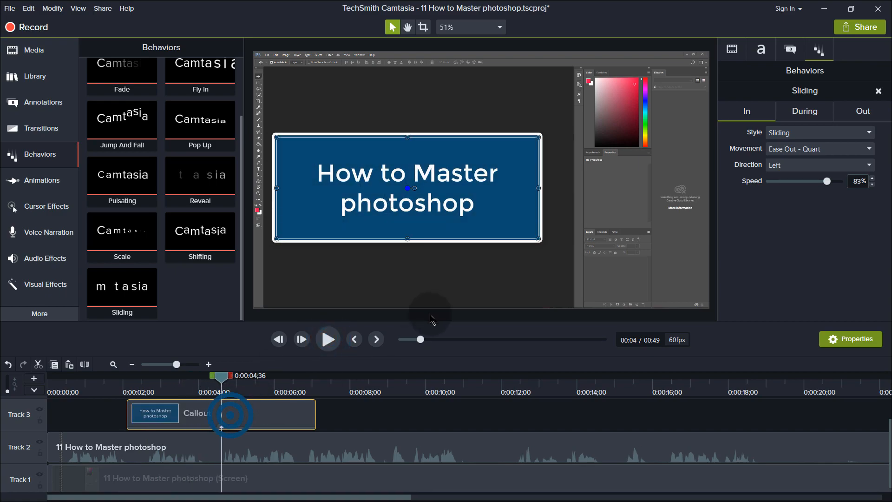
left_click(804, 111)
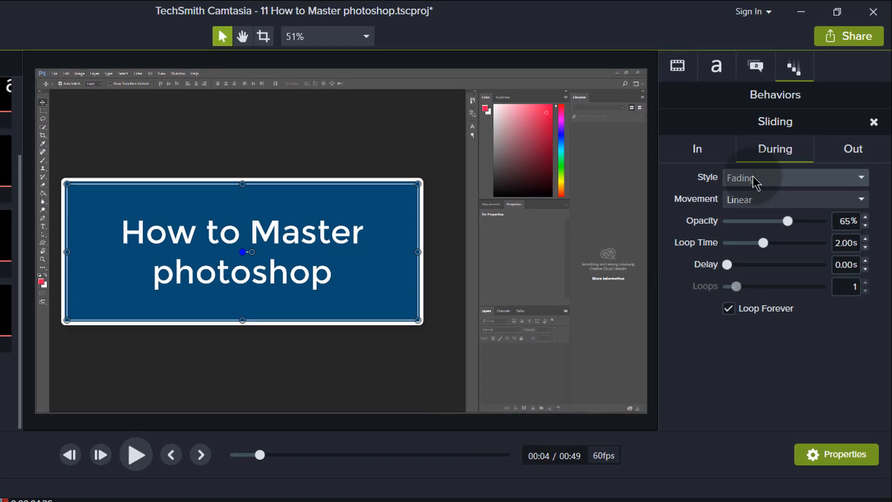
left_click(753, 182)
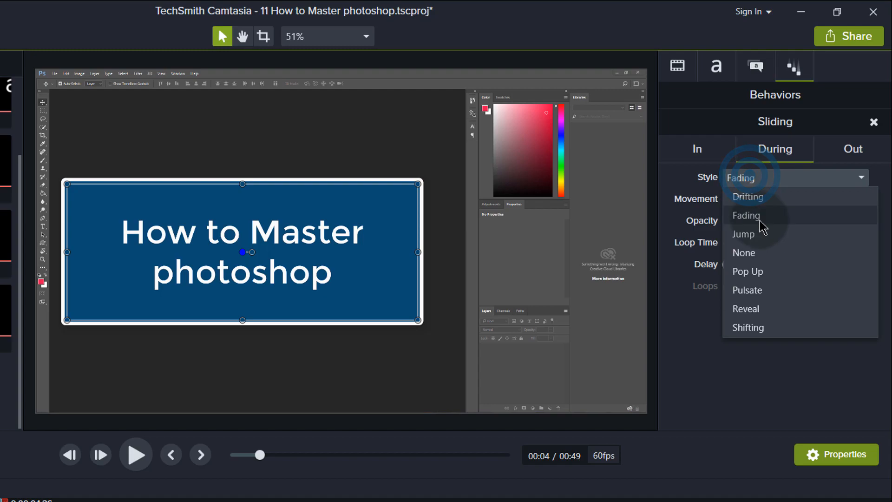
left_click(746, 253)
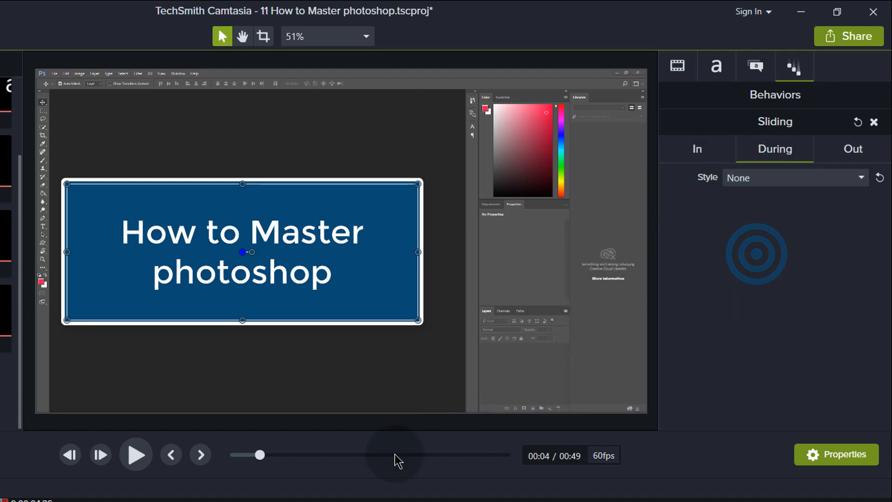
Play the timeline back, then cut the range from 0:00:19;02 to 0:00:24;08 out of the tracks.
left_click_drag(179, 400, 120, 381)
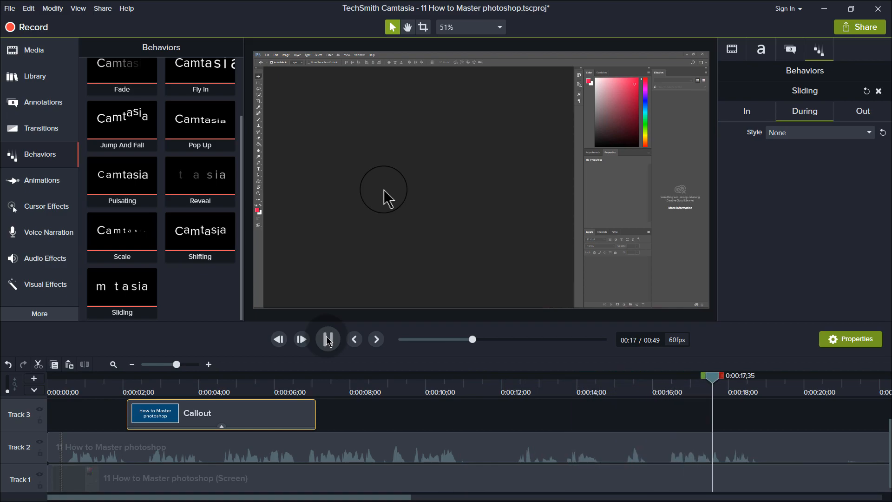
left_click(327, 336)
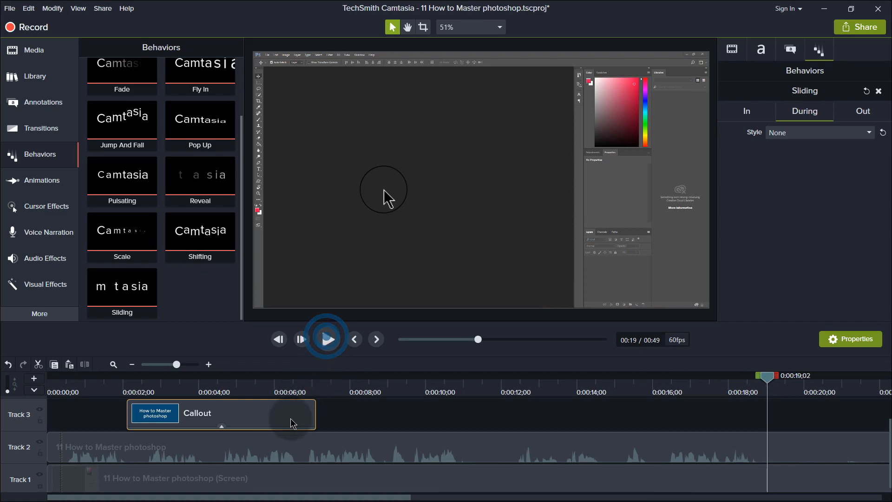
left_click_drag(201, 500, 480, 499)
left_click_drag(133, 381, 316, 371)
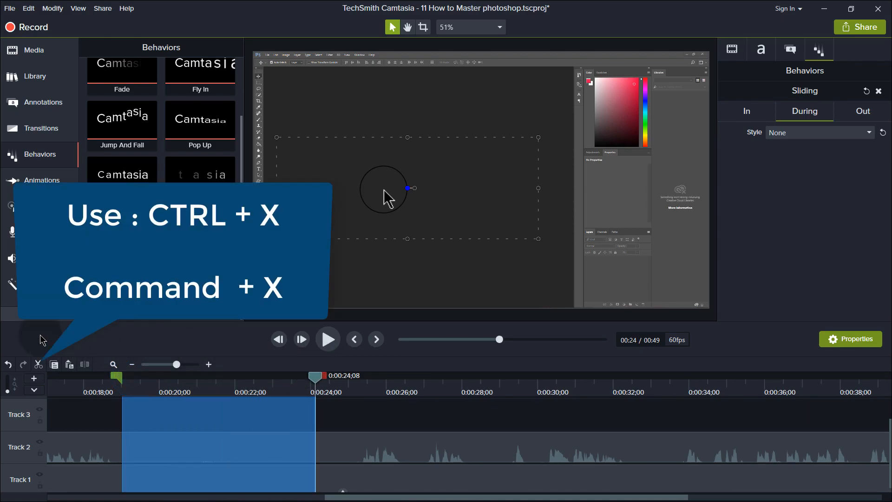
key("ctrl+x")
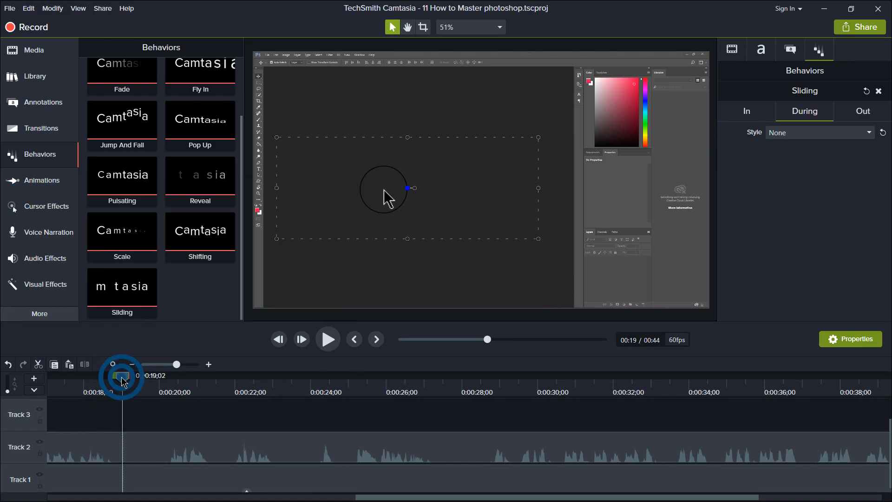
Review the new join and cut the leftover silence from 0:00:18;59 to 0:00:19;31.
left_click_drag(123, 382, 171, 380)
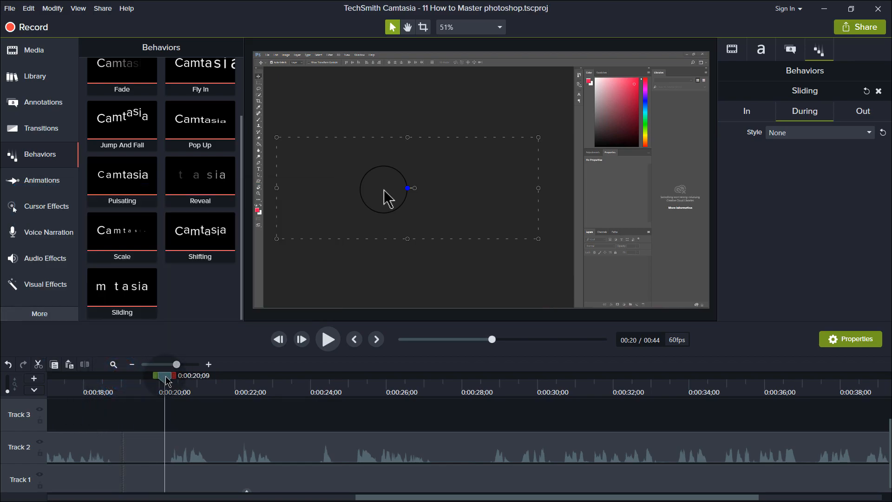
left_click(328, 338)
left_click(101, 393)
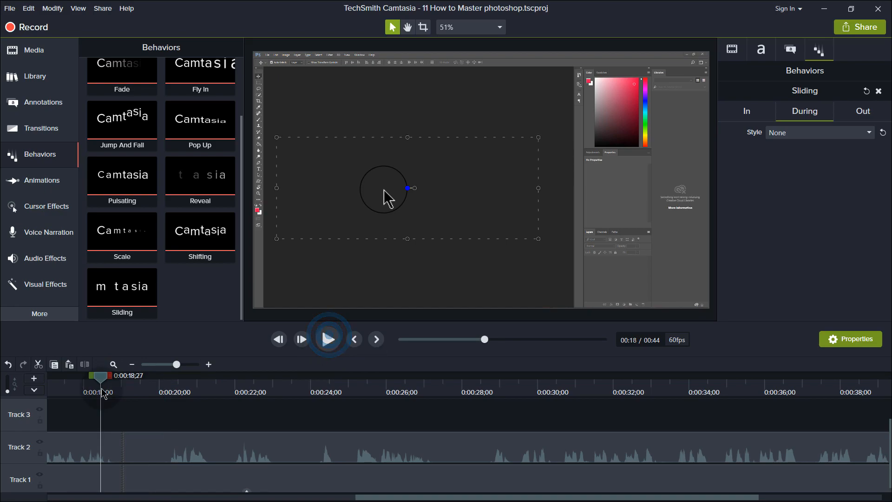
left_click_drag(110, 395, 122, 391)
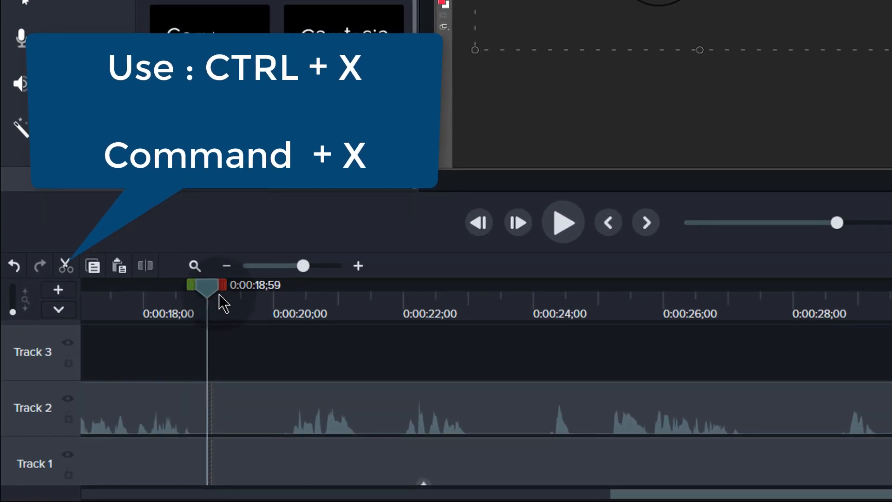
left_click_drag(224, 284, 242, 284)
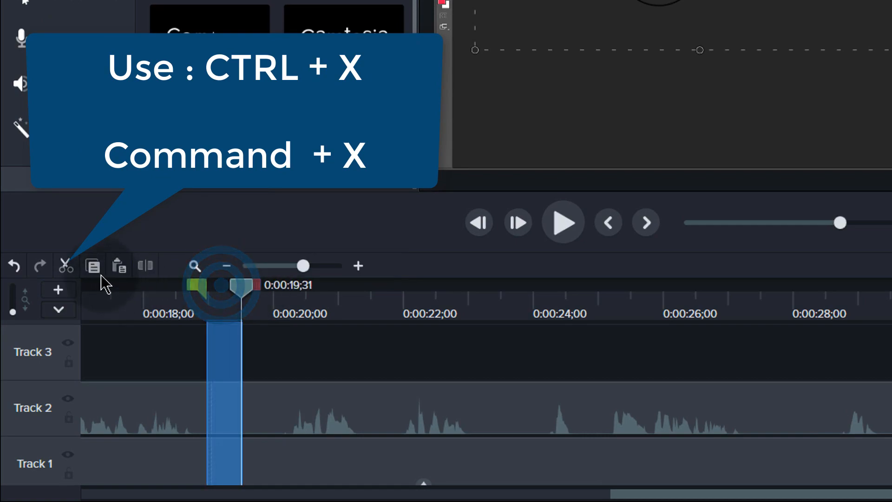
left_click(65, 274)
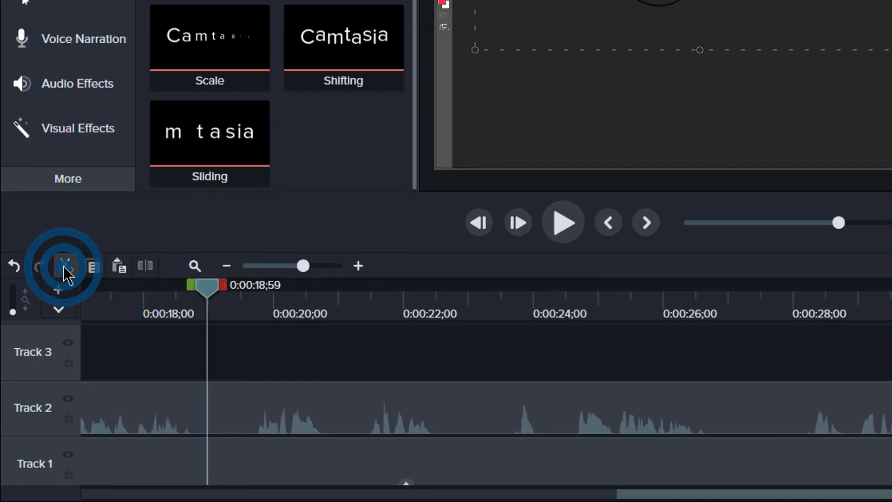
Play on from 0:00:19;40 and cut the unwanted sound of about one second starting at 0:00:23;16.
left_click_drag(204, 294, 250, 293)
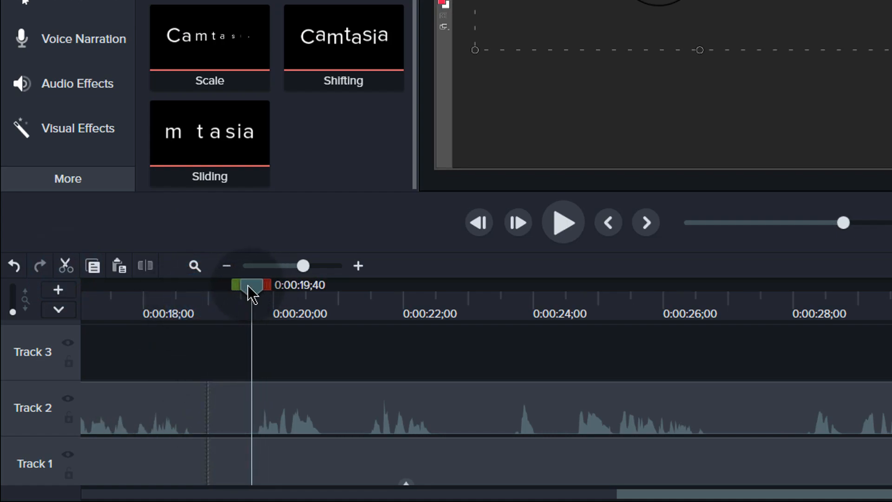
left_click(563, 222)
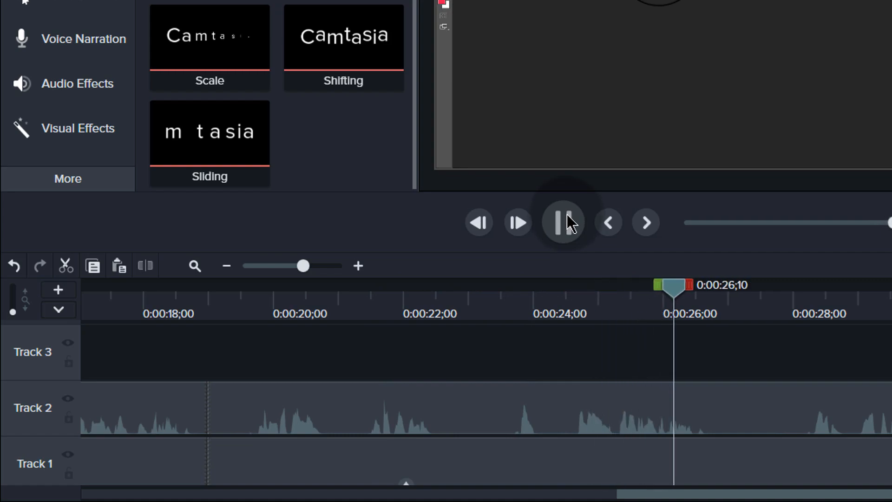
left_click(569, 223)
left_click_drag(700, 286, 473, 304)
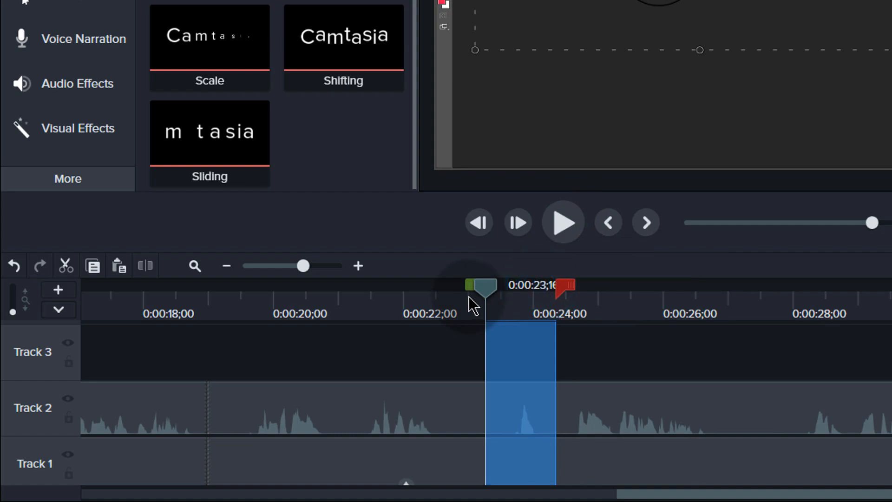
key("ctrl+x")
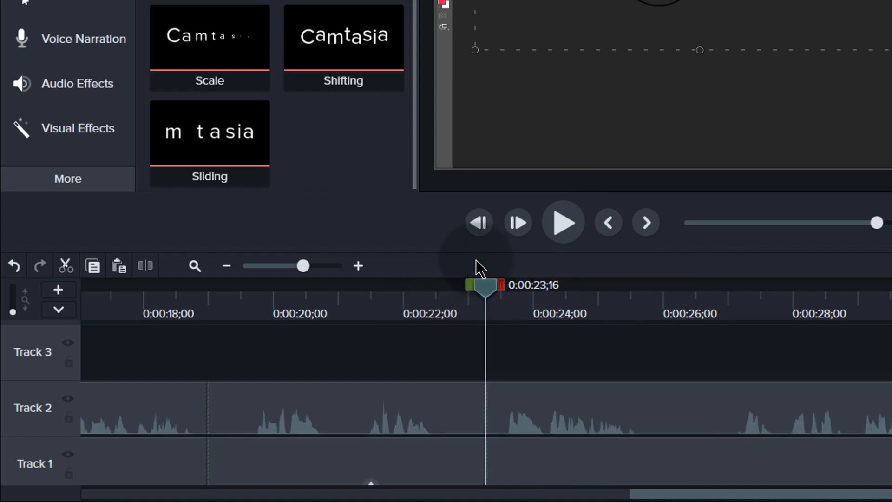
Play the following section and cut the range from 0:00:26;17 to about 0:00:33.
left_click(486, 283)
left_click_drag(490, 291, 733, 259)
left_click(564, 225)
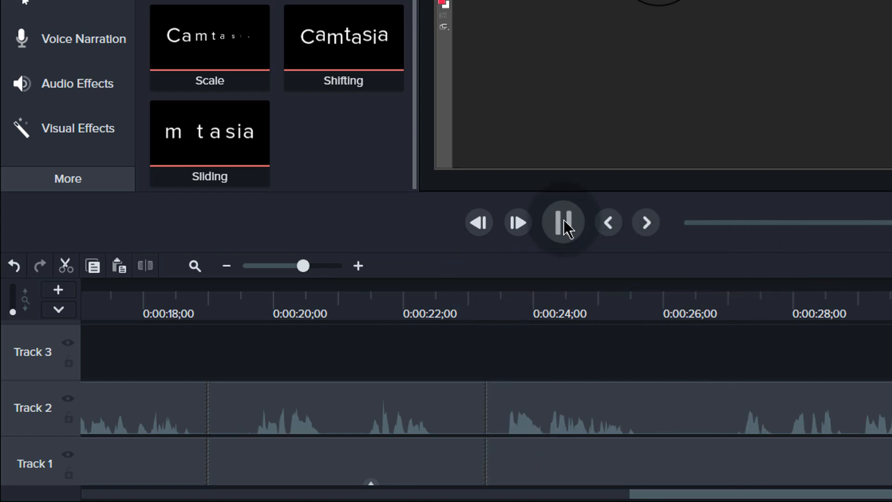
left_click(564, 224)
left_click_drag(647, 374, 387, 398)
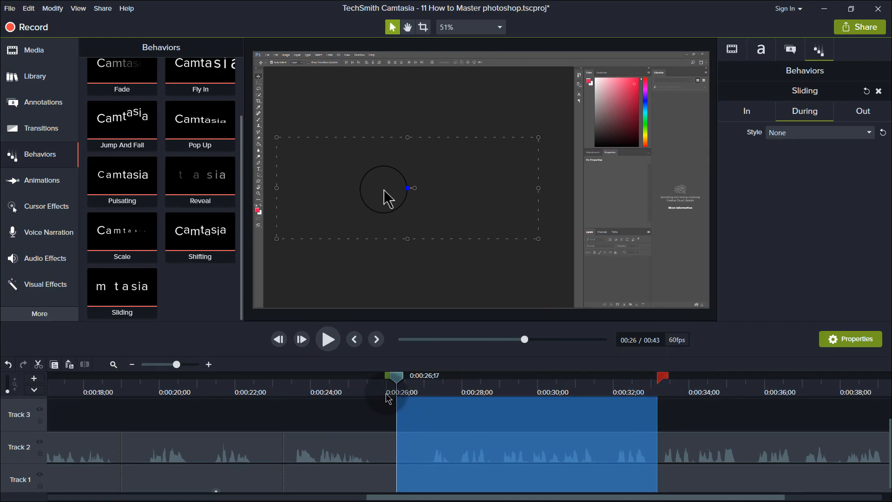
key("ctrl+x")
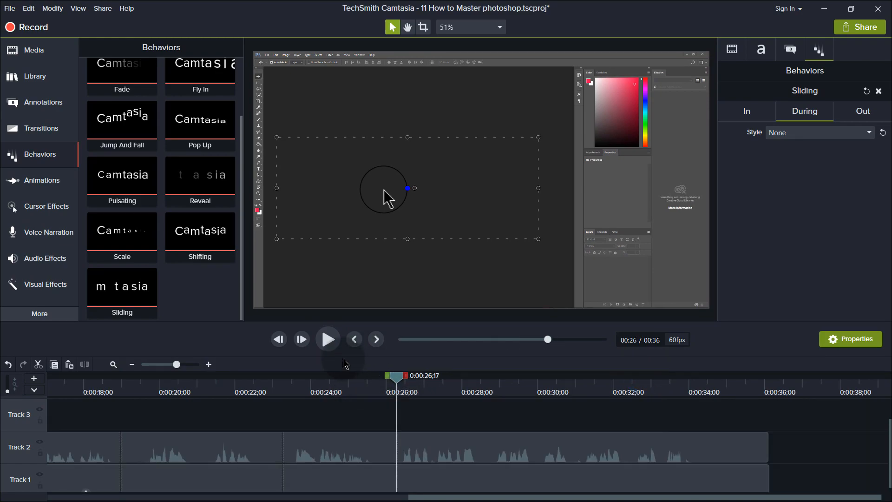
Add a Zoom-n-Pan animation at 0:00:19;18 that zooms to 188% on the upper-left area of the screen recording.
left_click_drag(401, 384, 157, 394)
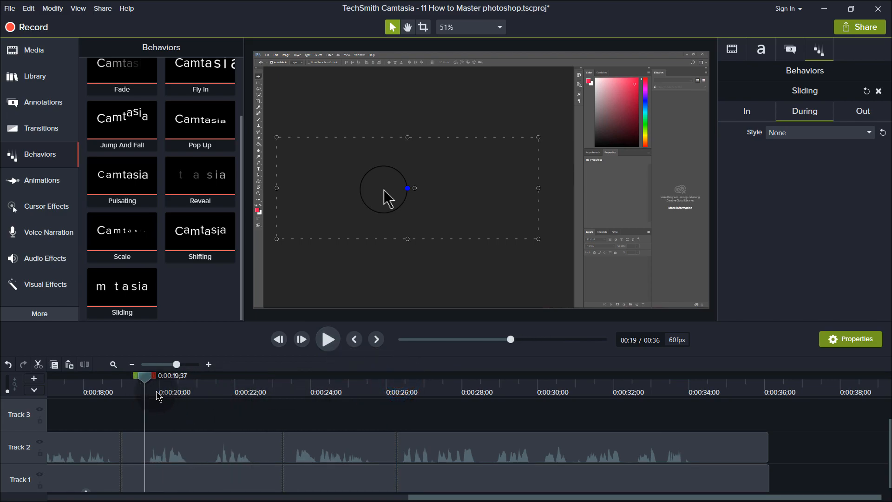
left_click(149, 384)
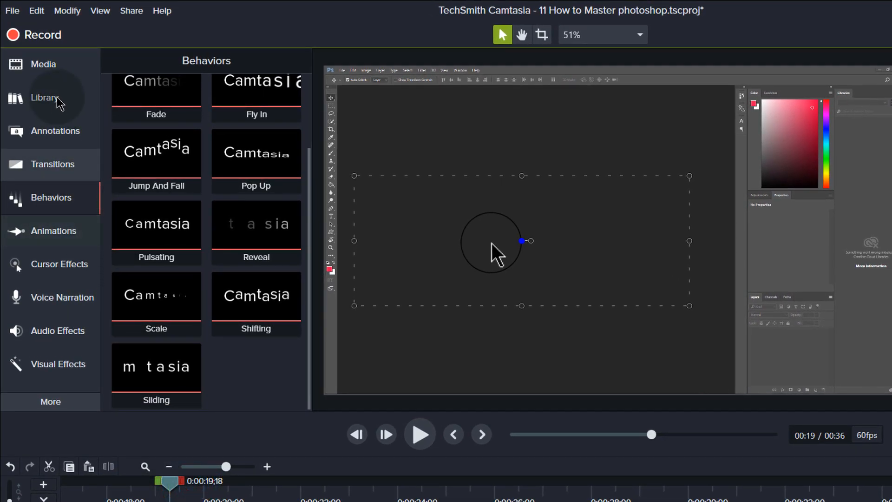
left_click(49, 231)
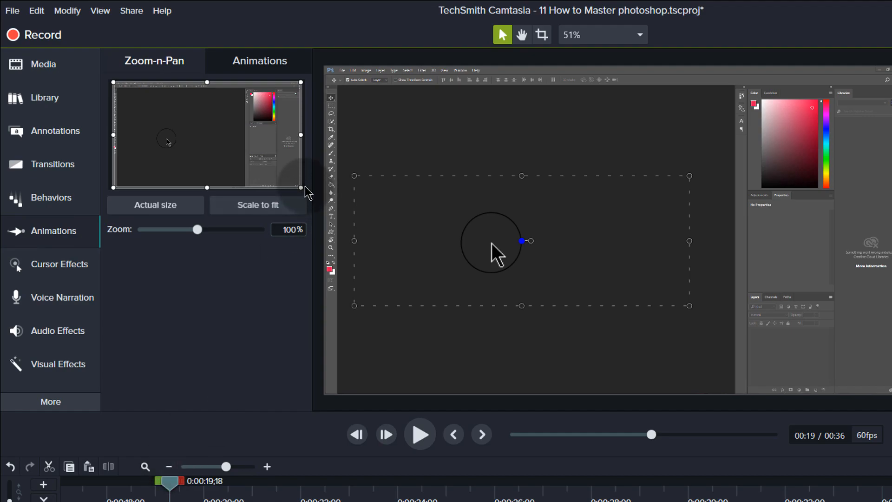
left_click_drag(299, 184, 209, 123)
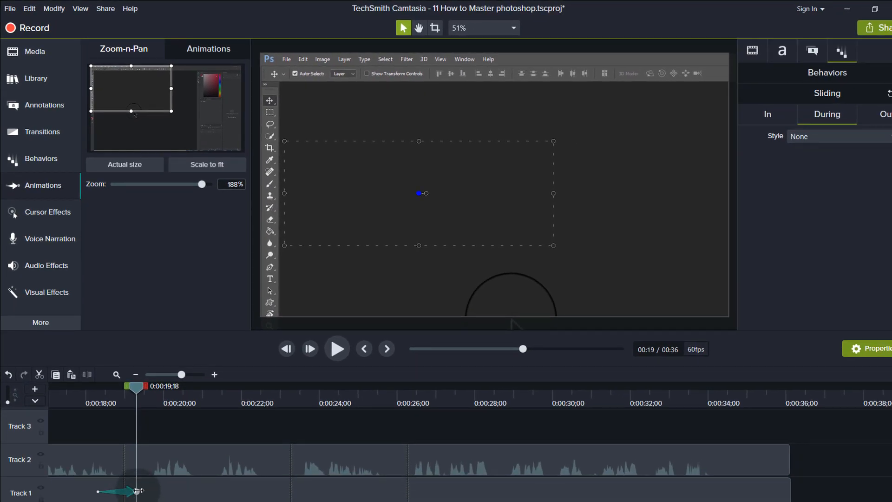
Lengthen the zoom animation on Track 1 to run from about 0:00:17 to 0:00:22;30 and play it back.
left_click_drag(139, 491, 265, 496)
left_click_drag(97, 492, 57, 491)
left_click_drag(44, 393, 42, 390)
left_click(333, 353)
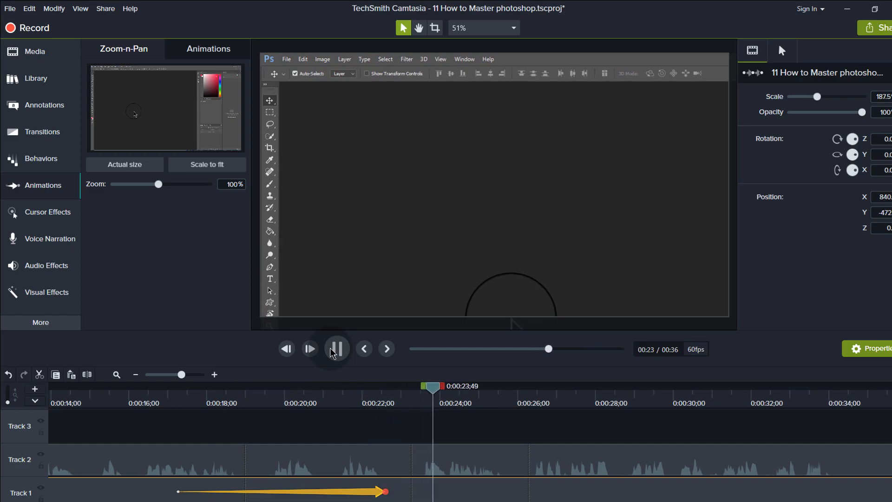
left_click(336, 351)
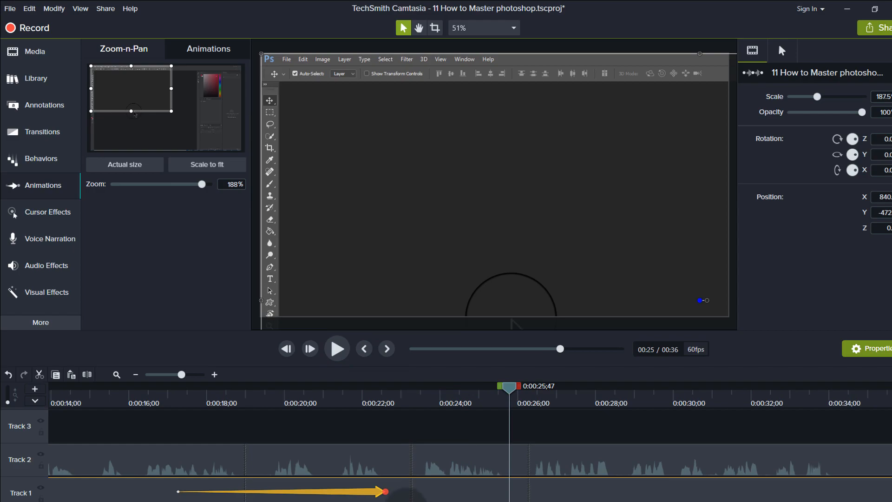
Add a second Zoom-n-Pan animation at 0:00:26;09 that frames the upper-right area of the screen recording at 148%.
left_click_drag(406, 501, 505, 501)
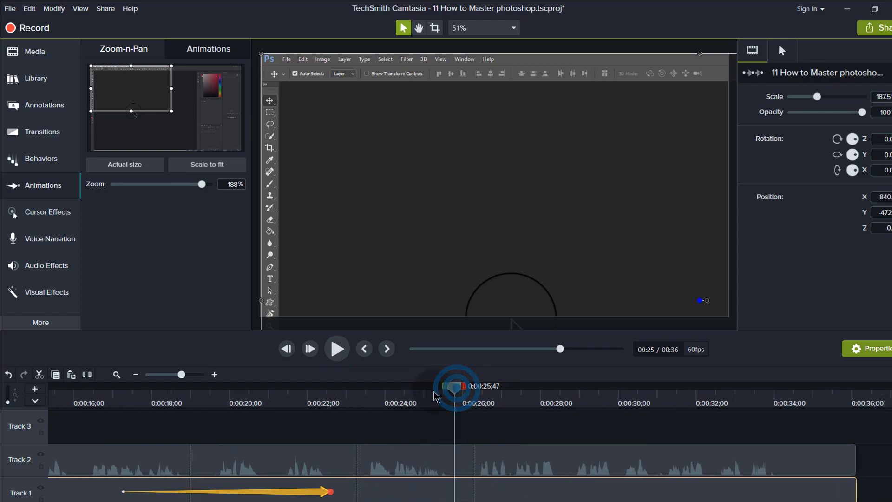
left_click(468, 390)
left_click_drag(171, 110, 234, 148)
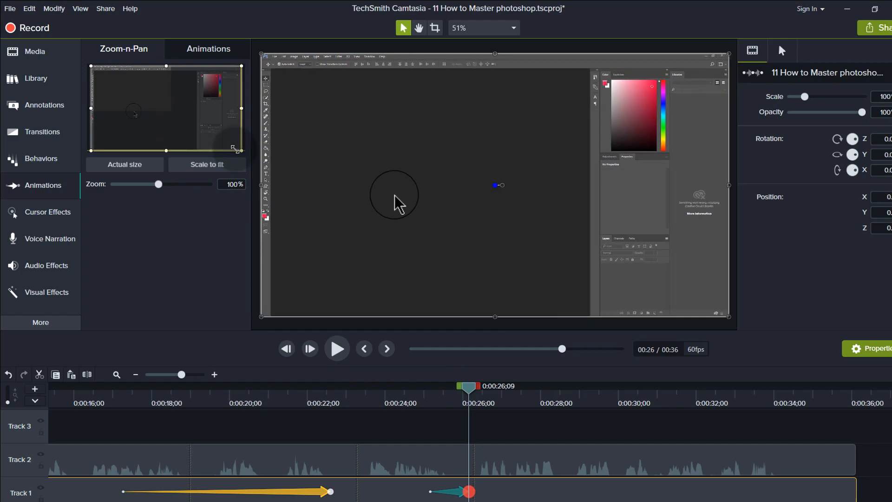
left_click_drag(91, 67, 144, 97)
left_click_drag(186, 117, 187, 94)
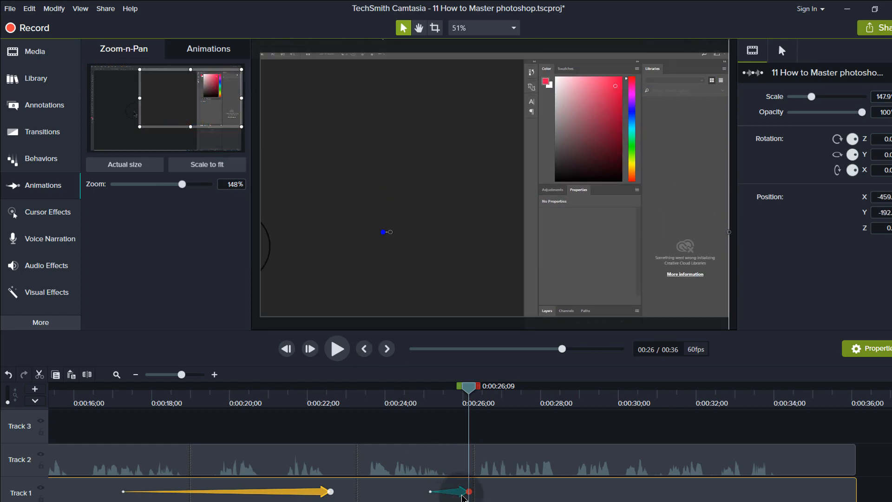
Lengthen the second zoom animation on Track 1 to run from 0:00:24;12 to 0:00:27;50 and play it back.
left_click_drag(471, 492, 535, 491)
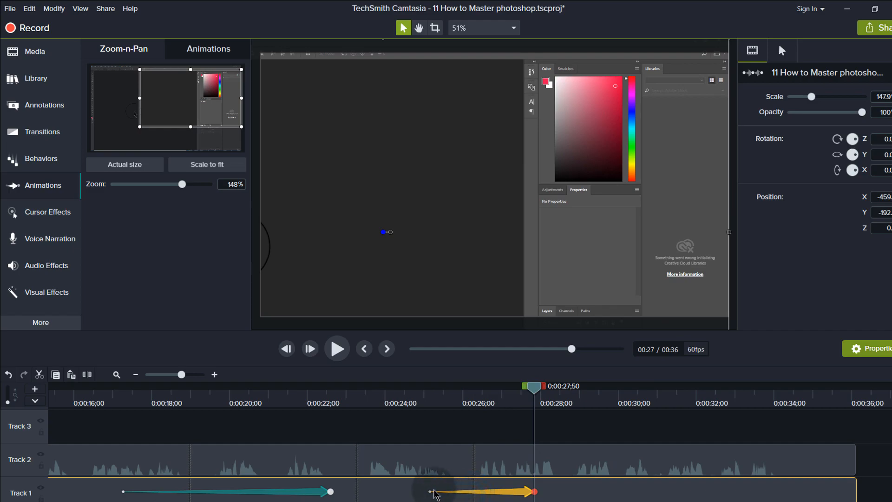
left_click_drag(432, 492, 393, 492)
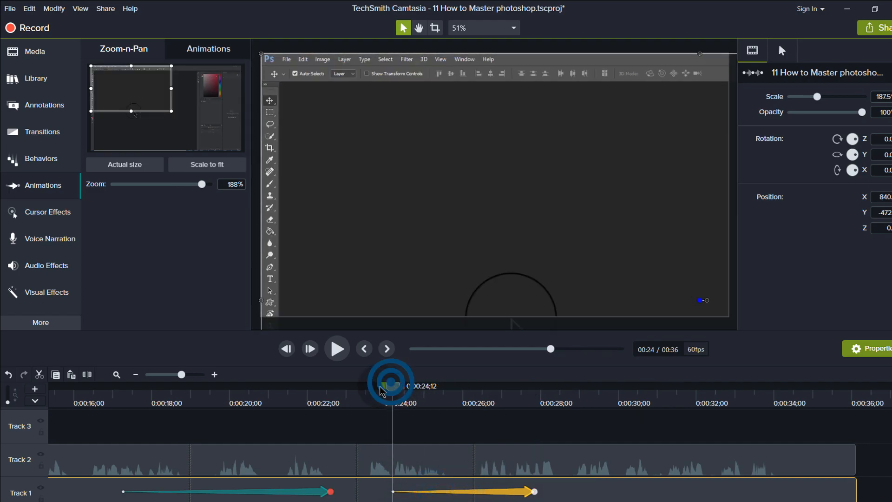
left_click_drag(368, 394, 365, 392)
left_click(340, 349)
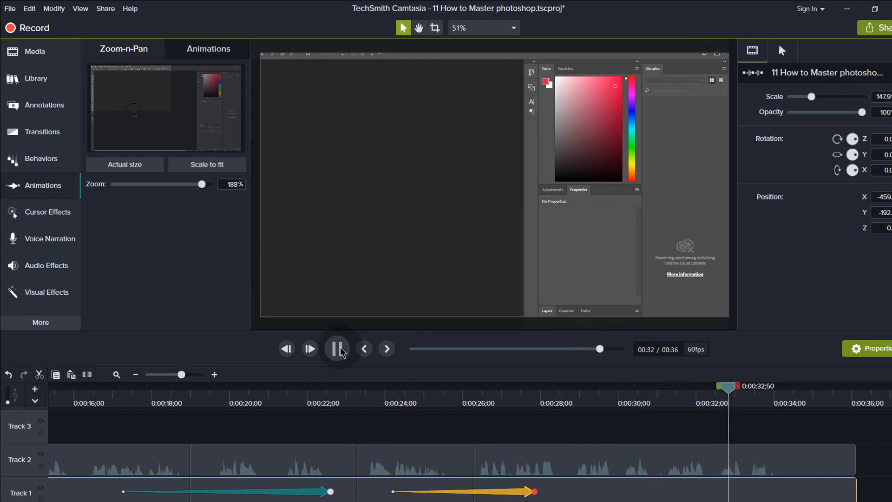
left_click(338, 350)
Review the following section, cut the range from 0:00:28;48 to 0:00:31;14, and play back across the join.
left_click(775, 390)
left_click_drag(771, 392, 475, 388)
left_click(338, 349)
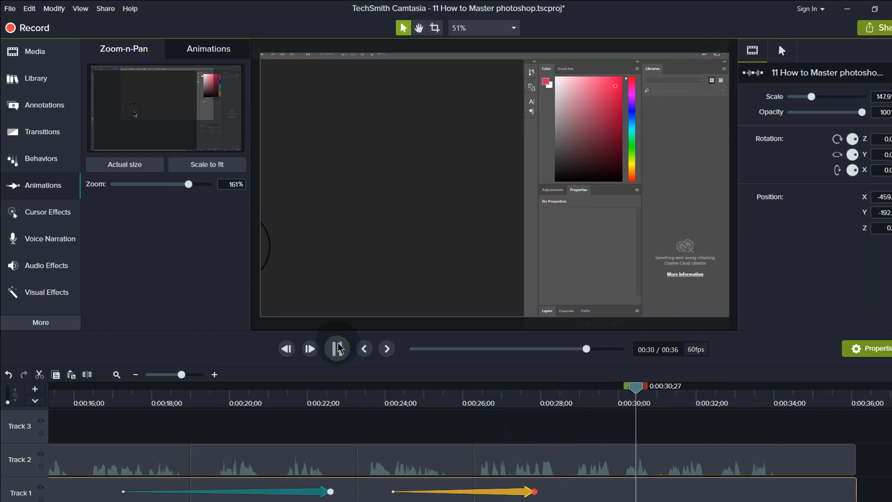
left_click(338, 349)
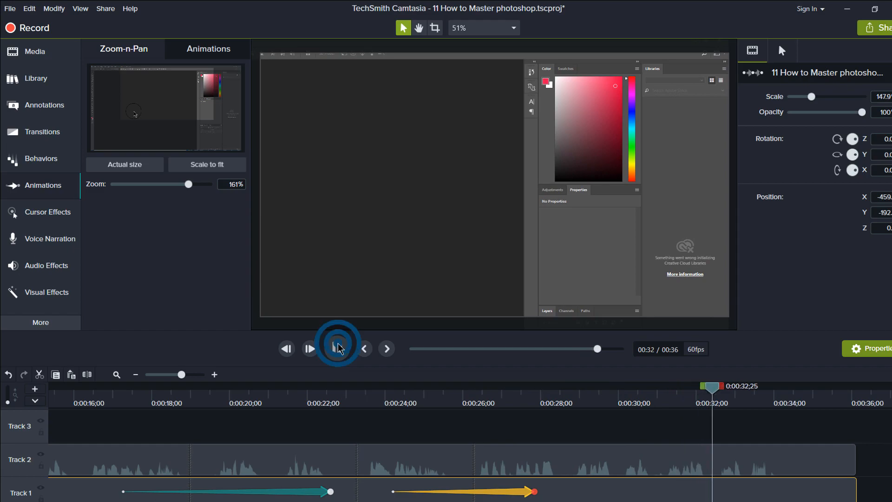
left_click_drag(719, 387, 665, 393)
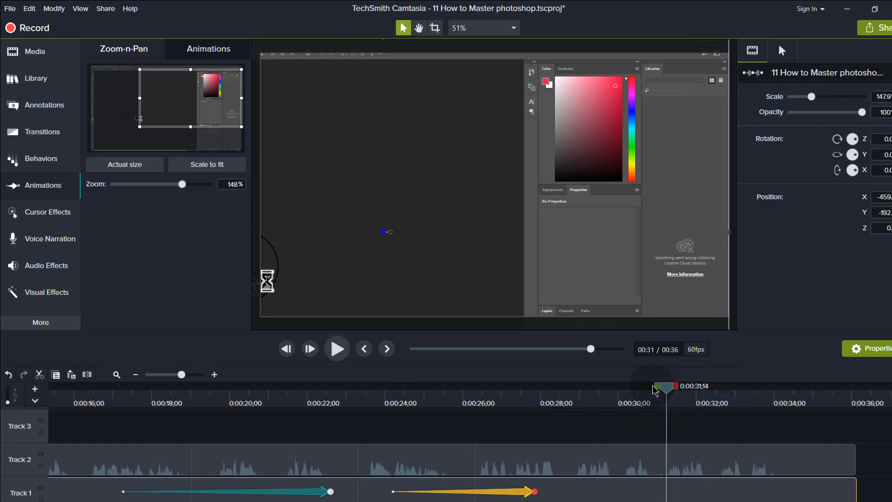
left_click_drag(658, 392, 573, 387)
left_click(339, 349)
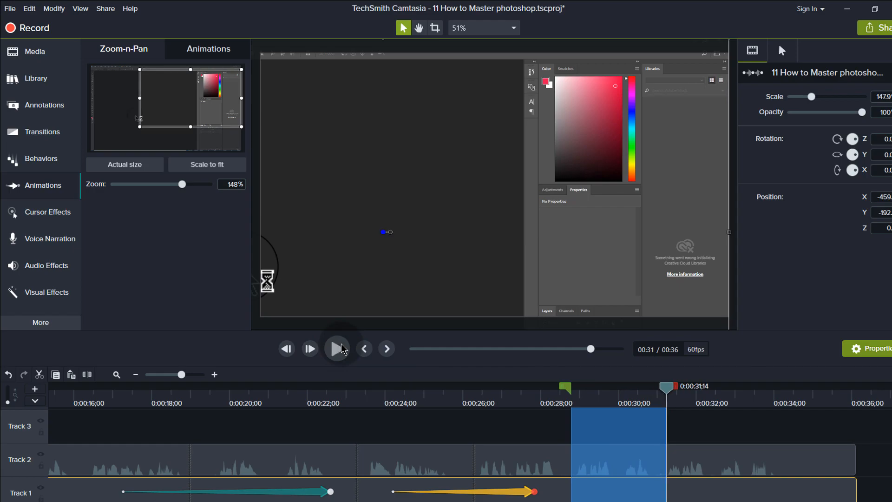
key("Delete")
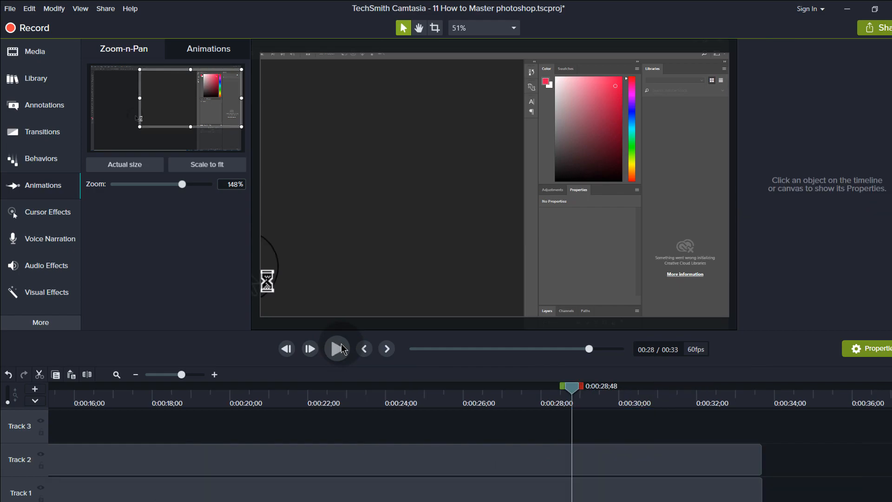
left_click_drag(571, 390, 484, 387)
left_click(337, 349)
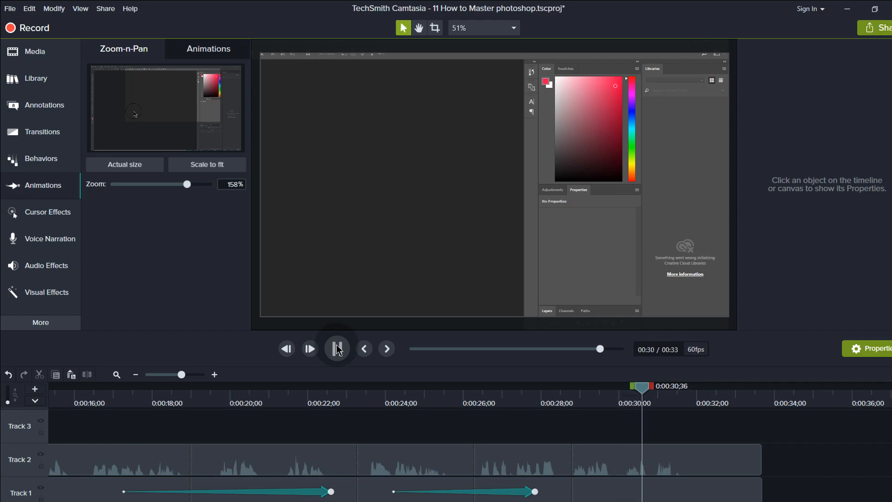
left_click(337, 349)
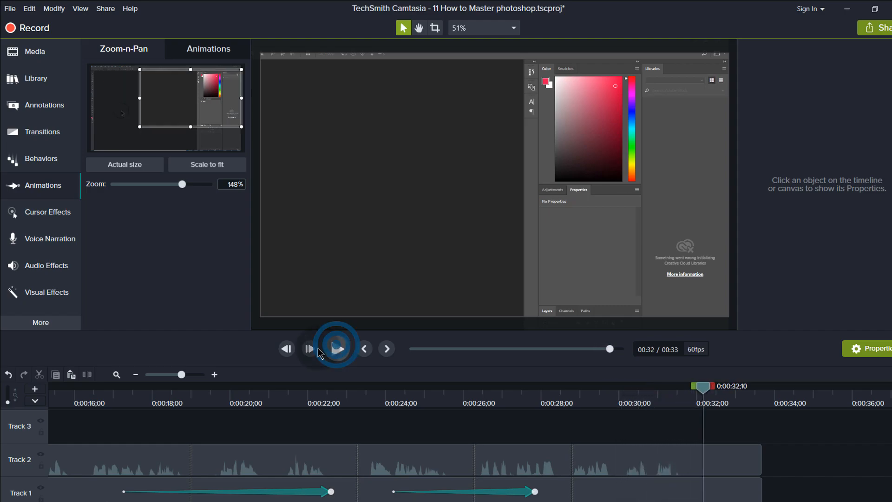
Import the image 1 ps.png from the Pictures > tuts folder in File Explorer onto Track 3, starting at about 0:00:17;27.
left_click(40, 79)
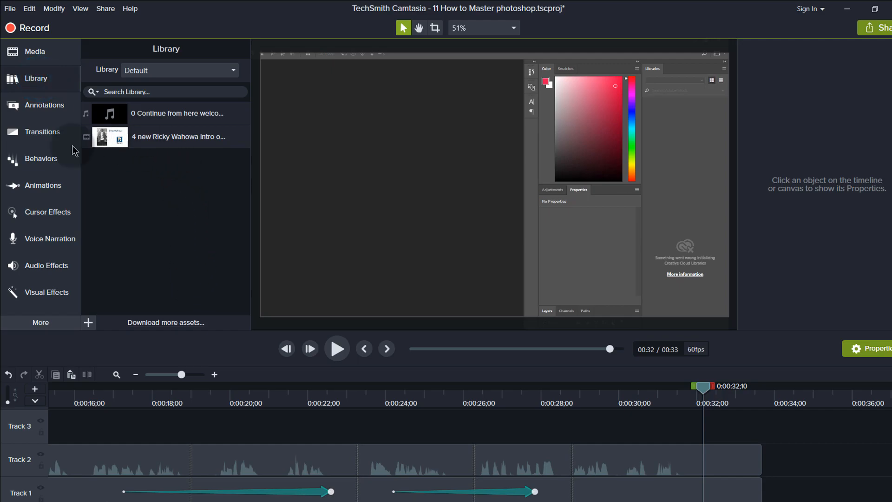
left_click(29, 51)
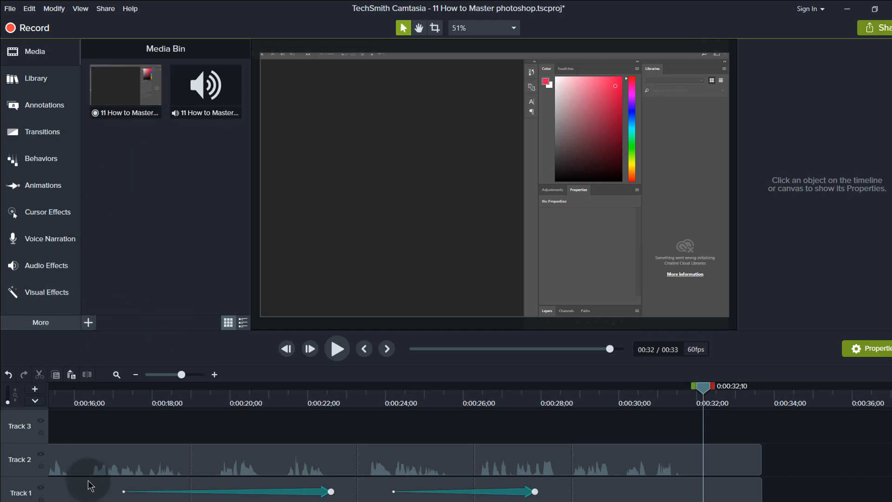
left_click(150, 460)
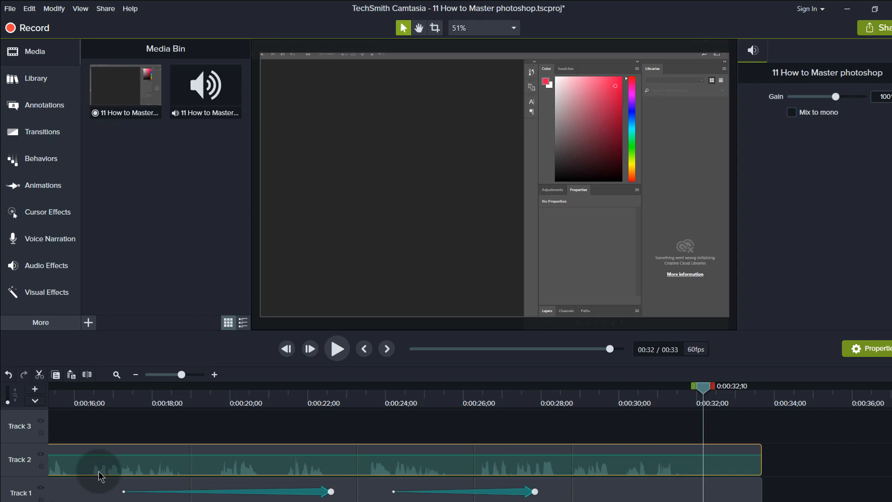
left_click_drag(302, 10, 310, 30)
left_click(752, 415)
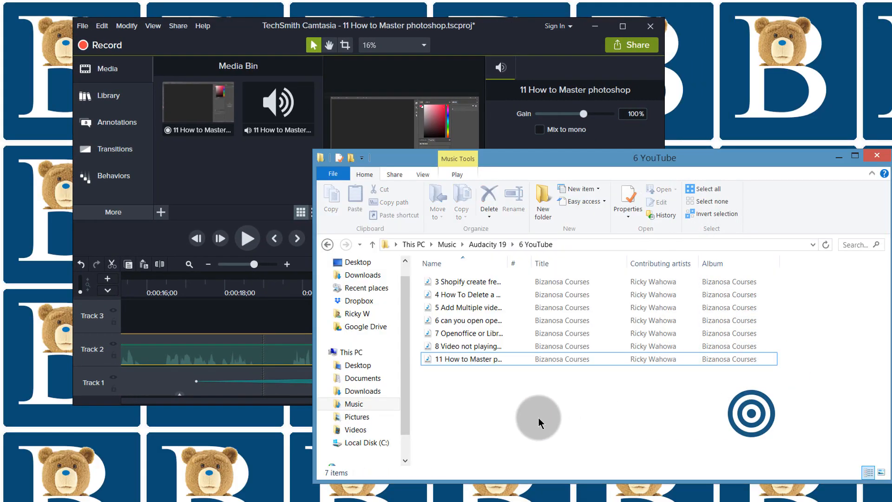
left_click(360, 418)
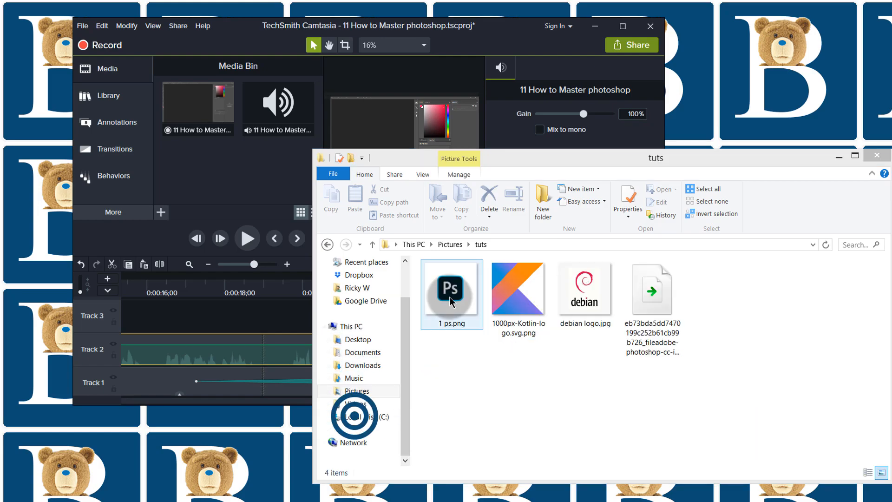
left_click_drag(510, 164, 529, 214)
left_click_drag(473, 344, 207, 323)
left_click(622, 26)
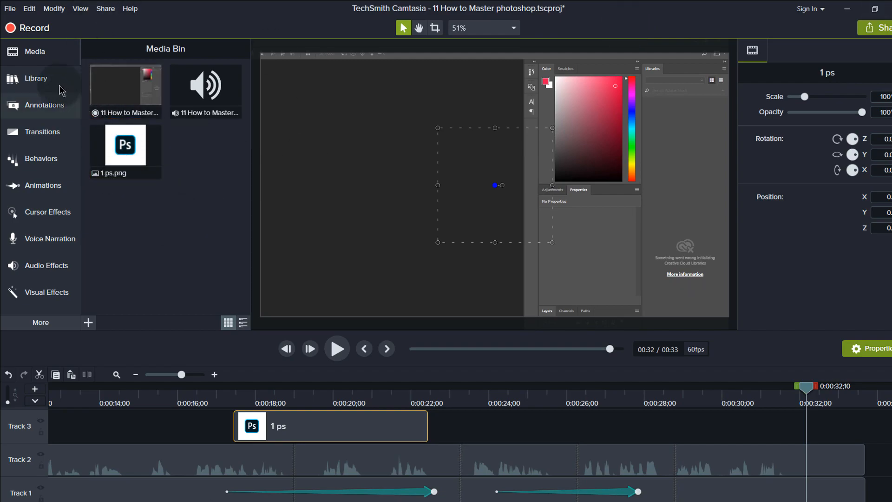
left_click(36, 78)
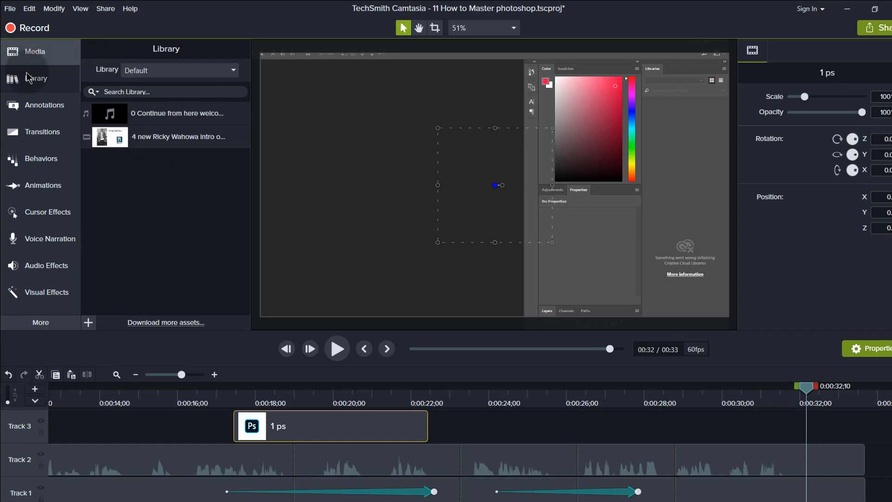
left_click(28, 52)
right_click(120, 137)
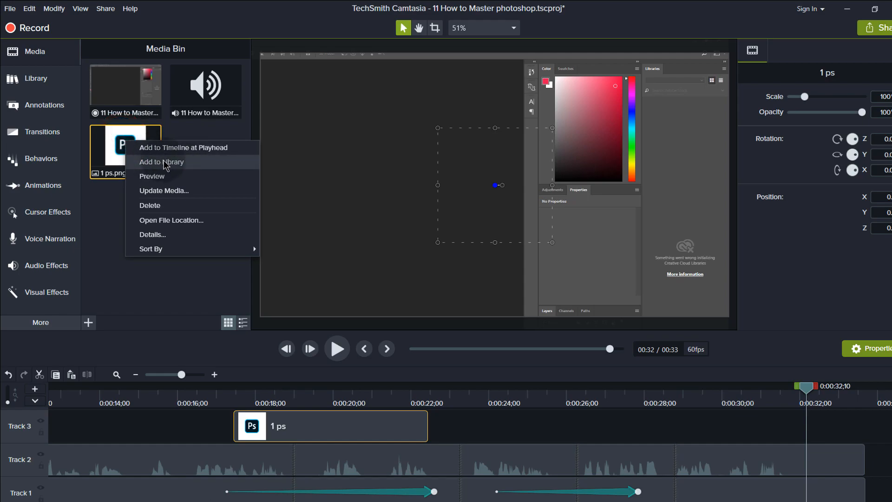
left_click(164, 163)
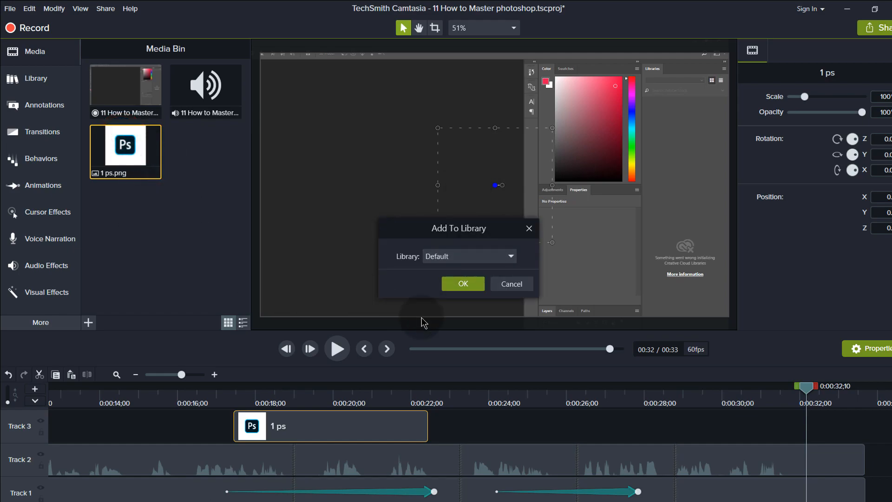
left_click(514, 285)
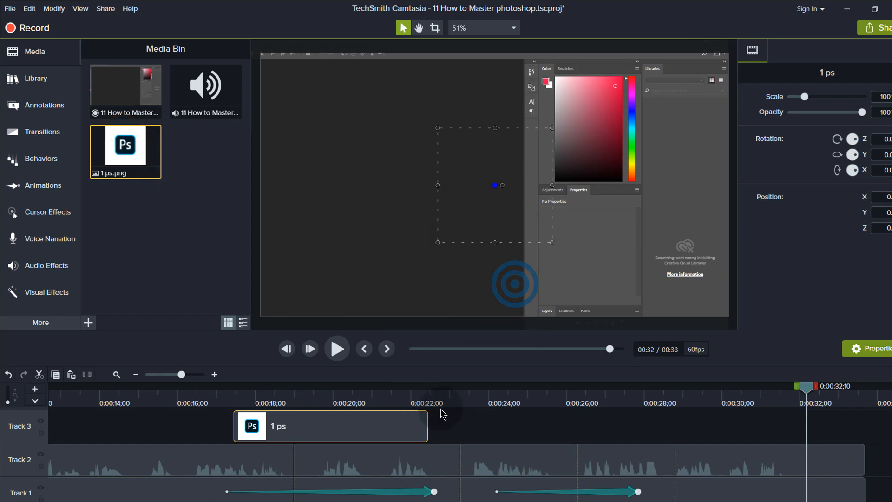
Shorten the 1 ps clip on Track 3 from its end and shift it slightly later, finishing at about 0:00:21;22.
left_click(277, 392)
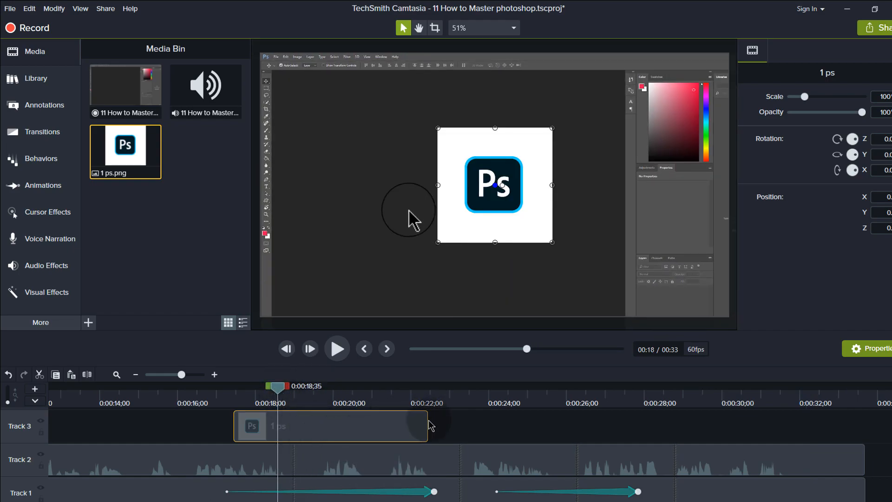
mouse_move(419, 419)
left_mouse_down()
mouse_move(367, 420)
mouse_move(506, 418)
mouse_move(372, 419)
mouse_move(409, 418)
left_mouse_up()
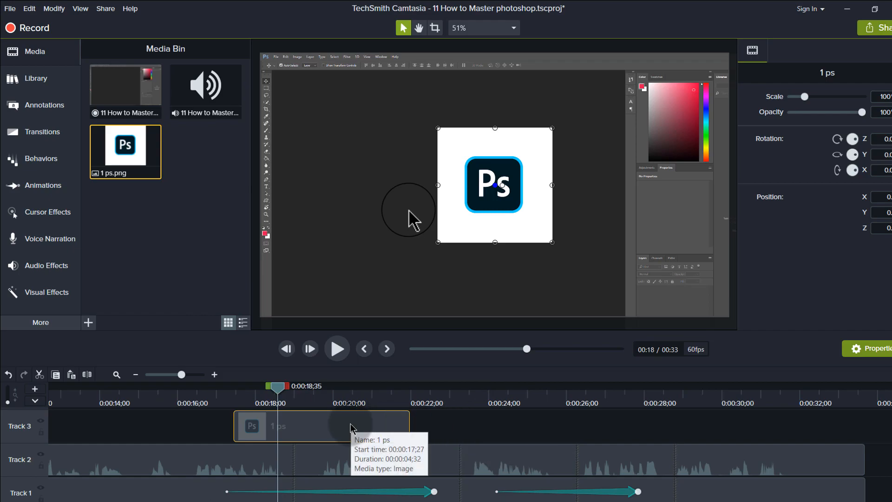
left_click_drag(278, 387, 365, 400)
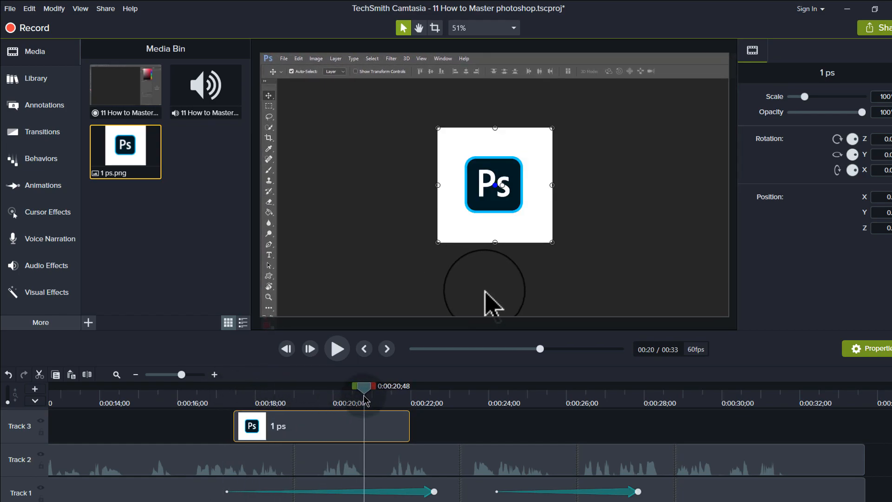
left_click(409, 417)
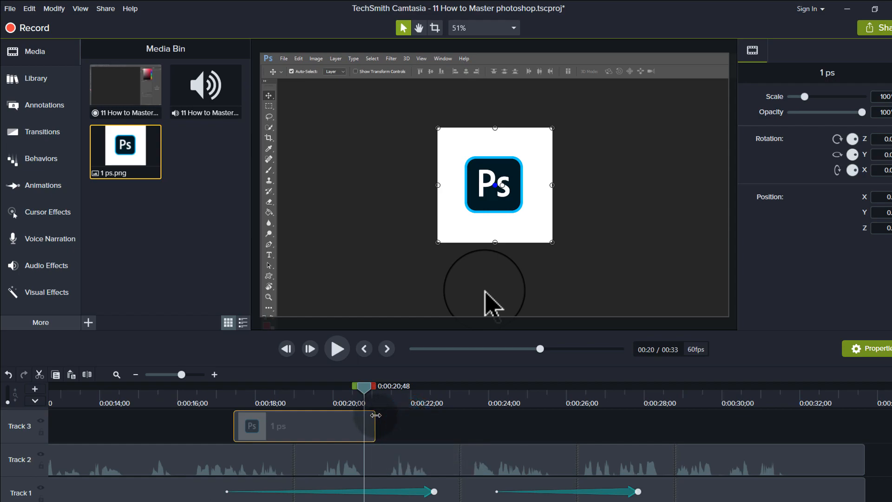
left_click_drag(254, 425, 265, 424)
Position the Ps logo on the canvas at about X 507, Y -90 and extend its clip's start back to about 0:00:17.
left_click_drag(478, 180, 606, 205)
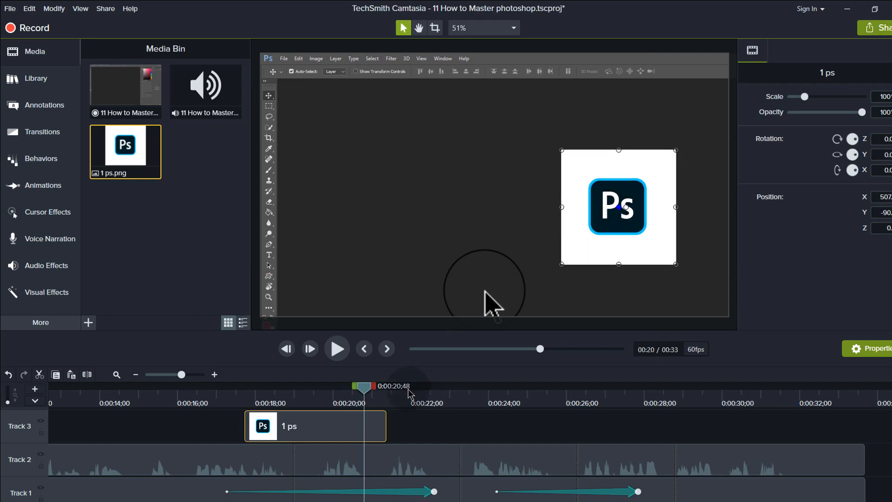
left_click_drag(368, 388, 287, 390)
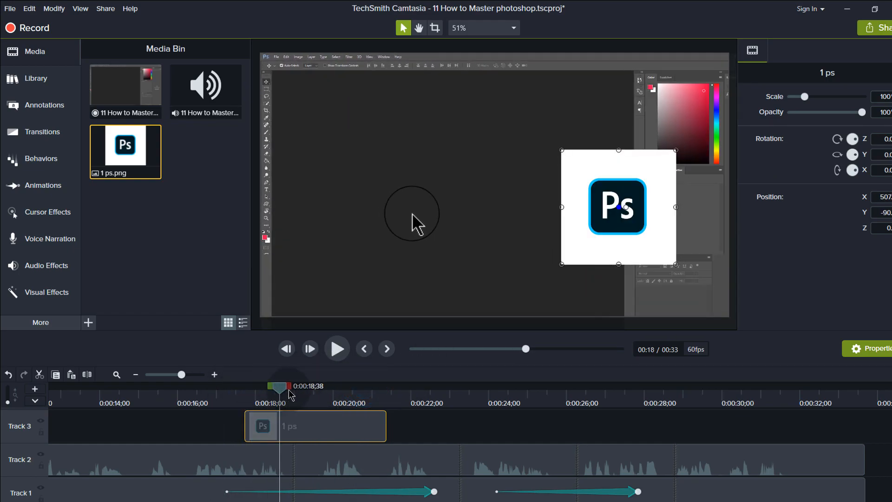
left_click(271, 431)
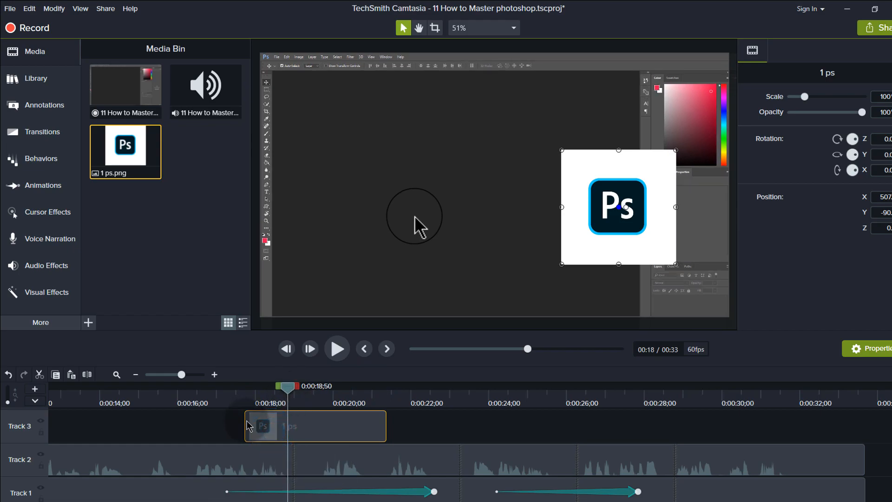
left_click_drag(235, 417, 215, 418)
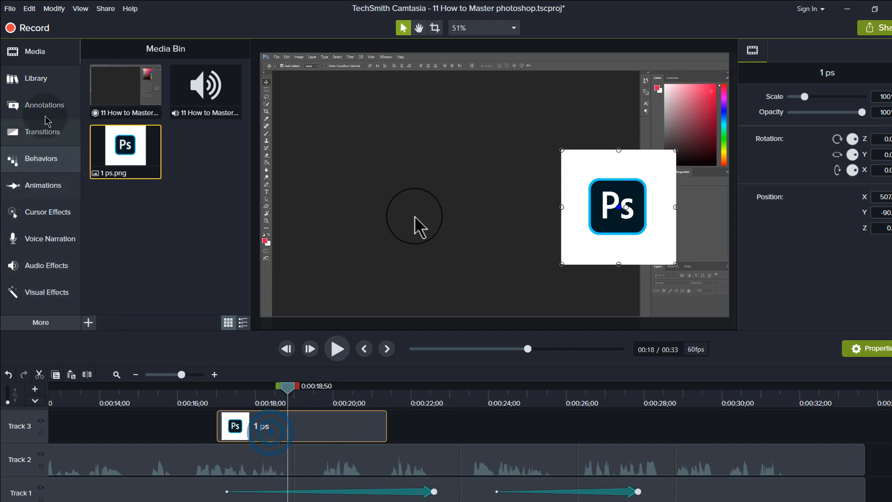
Apply the Flip transition to both ends of the 1 ps clip on Track 3 and preview it.
left_click(45, 137)
left_click(204, 150)
left_click_drag(202, 158, 267, 429)
left_click_drag(287, 386, 209, 389)
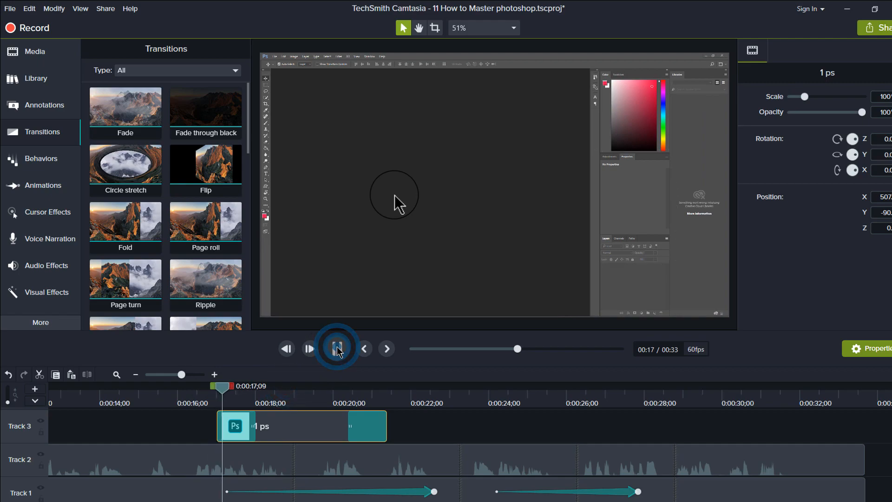
left_click(338, 349)
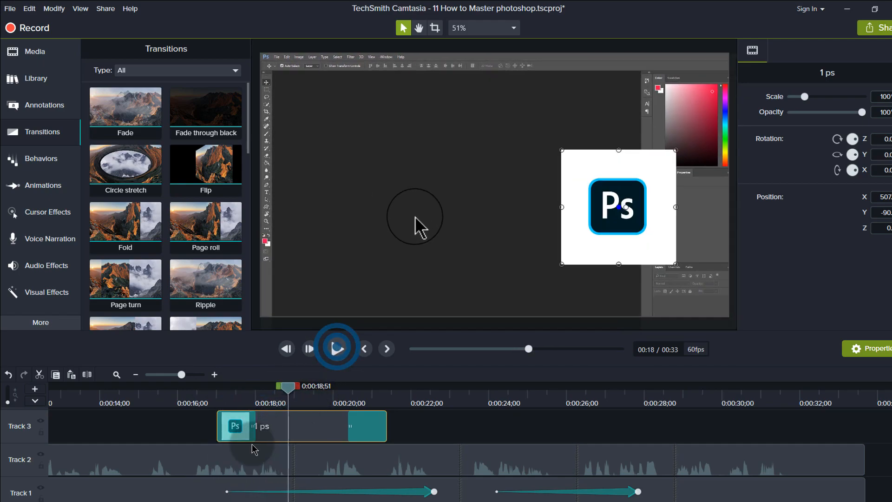
Replace the opening transition of the 1 ps clip with Fold and preview it.
left_click(235, 426)
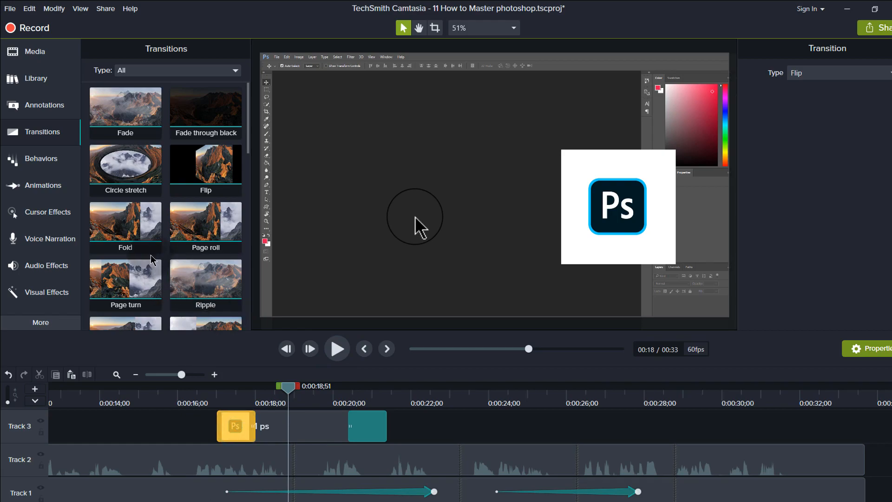
left_click_drag(115, 242, 241, 421)
left_click_drag(288, 386, 207, 386)
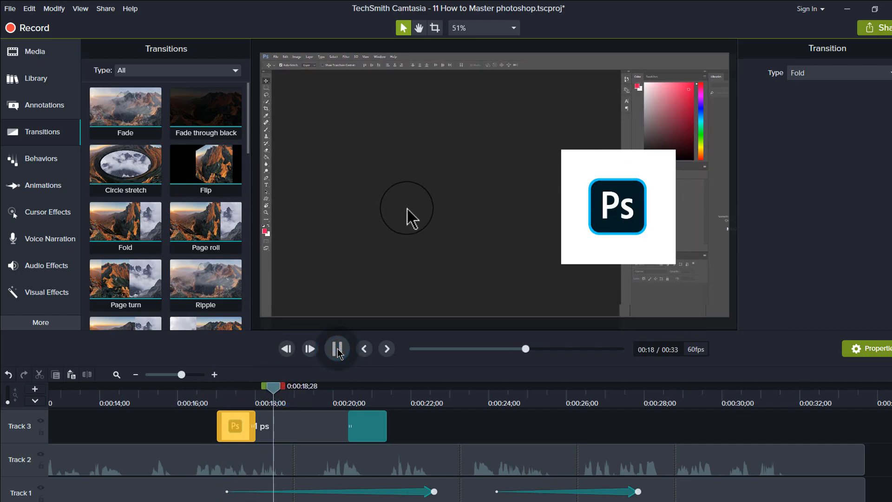
left_click(330, 355)
Change the opening transition of the 1 ps clip to Ripple and play it back from the clip's start.
scroll(208, 267, "down", 1)
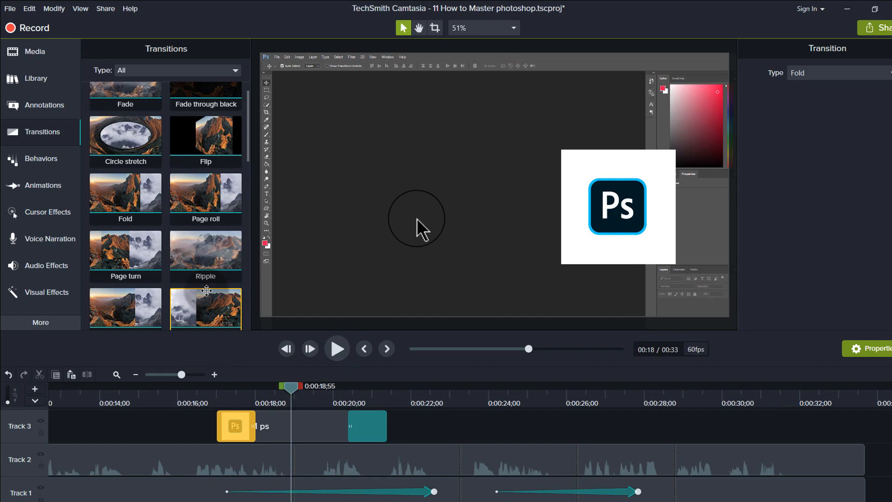
left_click_drag(207, 266, 240, 424)
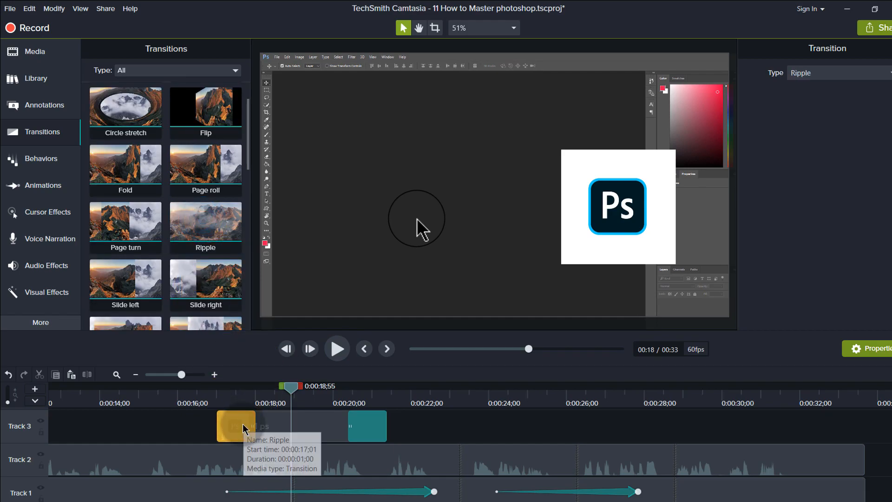
left_click_drag(291, 386, 215, 401)
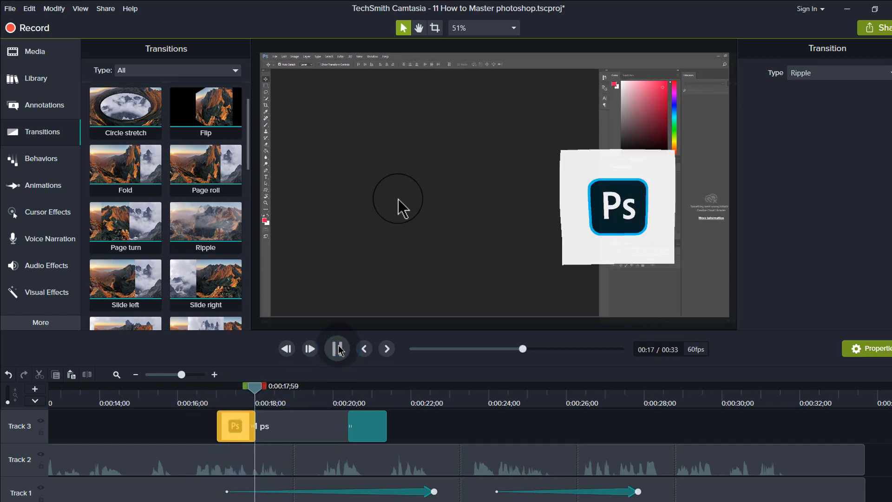
Preview the edited recording from about 0:00:26 to 0:00:28.
left_click(339, 348)
left_click_drag(290, 386, 572, 394)
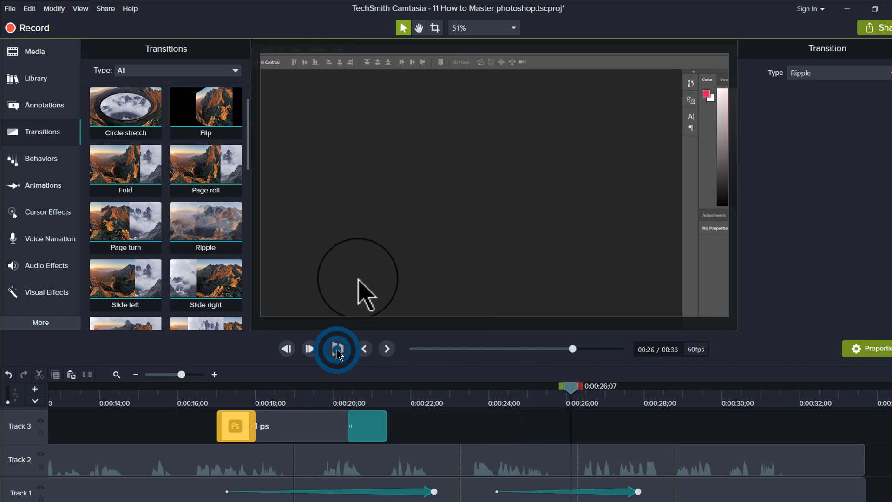
left_click(338, 352)
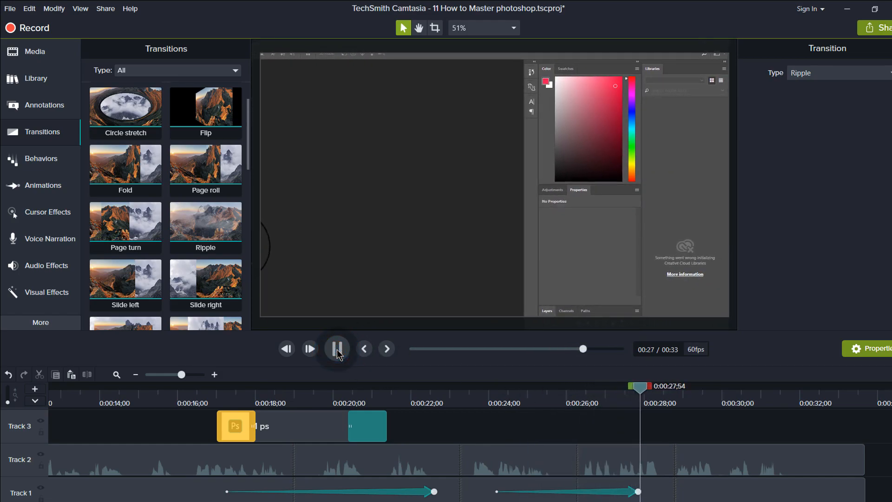
left_click(338, 353)
Add the intro/outro clip from the library to Track 3, align its end with the end of the recording, and preview it.
left_click(34, 74)
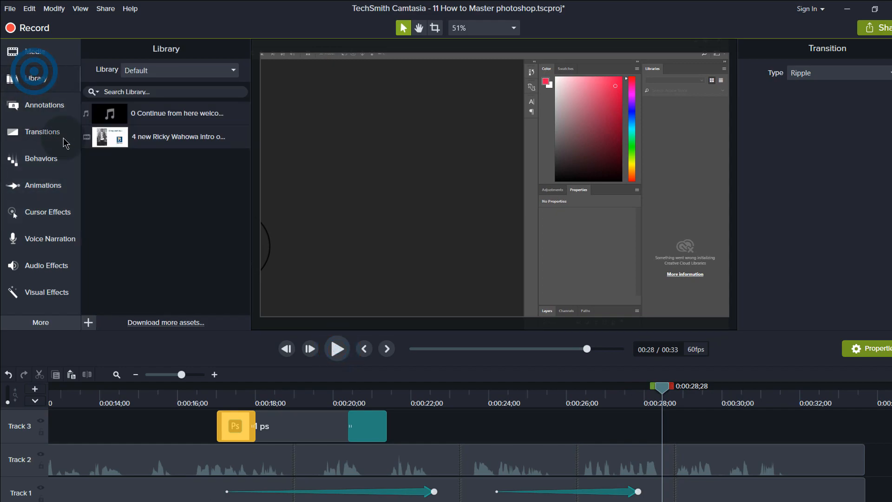
left_click_drag(148, 135, 263, 281)
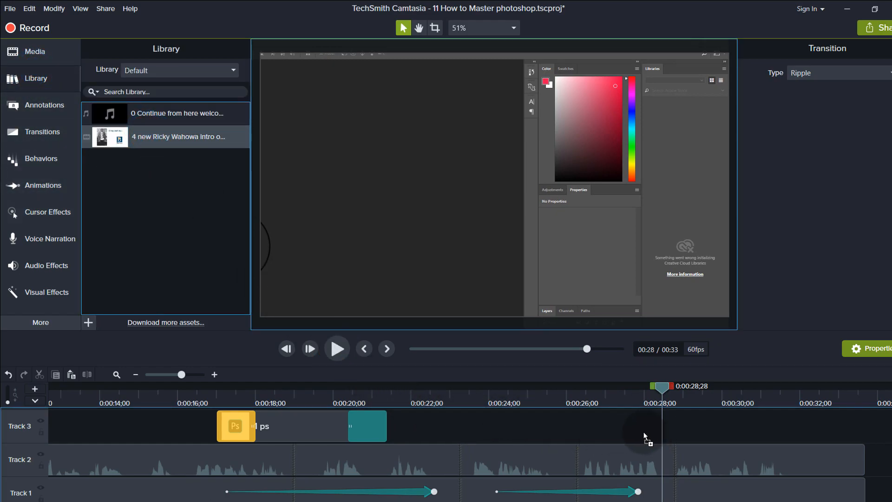
left_click_drag(643, 433, 644, 433)
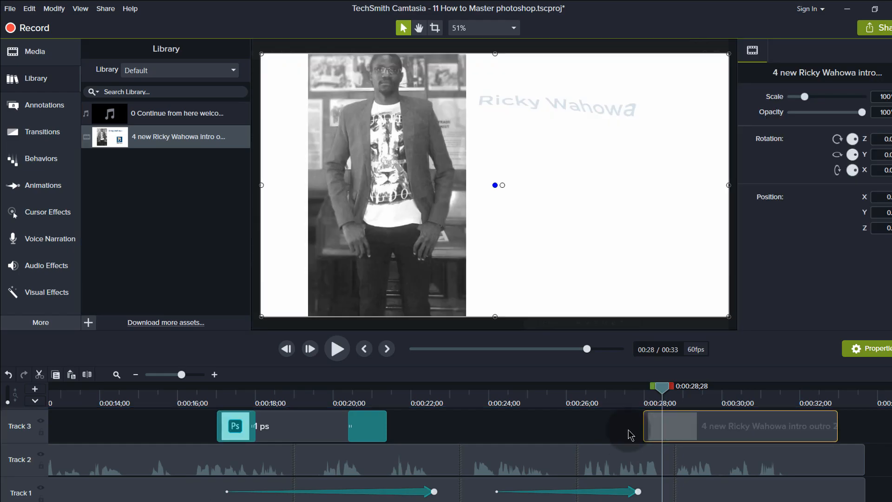
left_click_drag(737, 418, 758, 463)
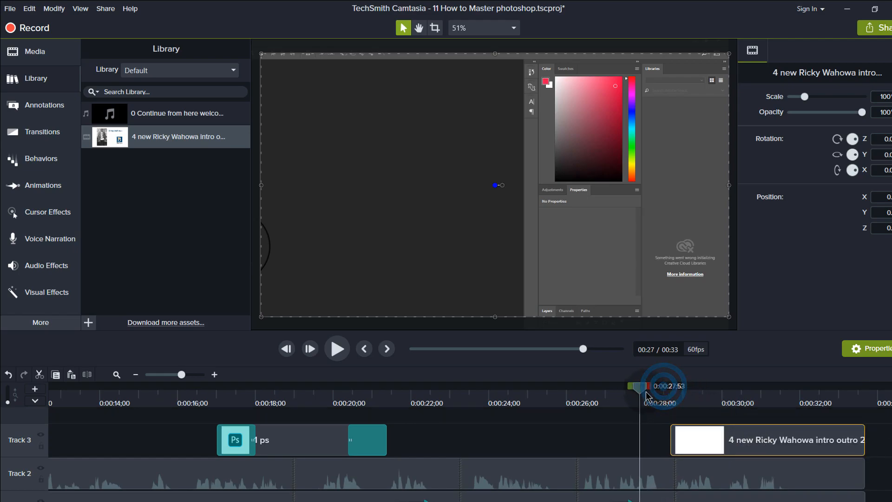
left_click(672, 393)
left_click(336, 349)
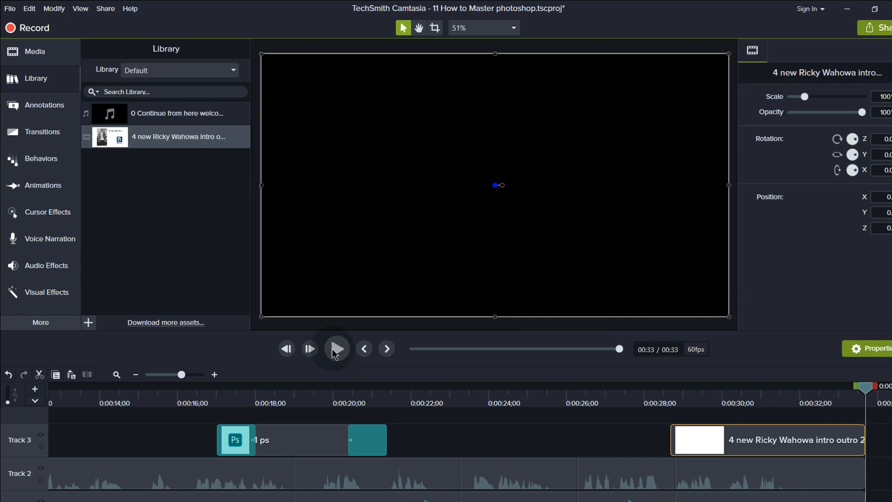
left_click(336, 351)
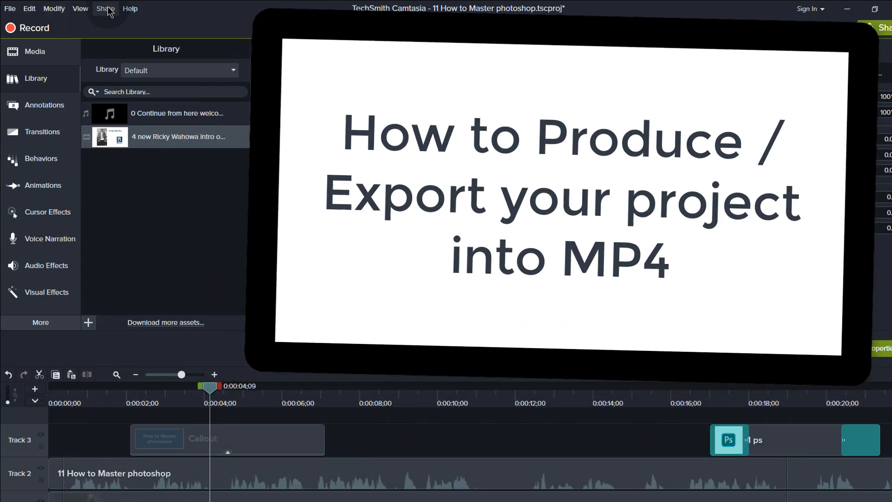
Start a new custom production in the MP4 - Smart Player (HTML5) format.
left_click(107, 8)
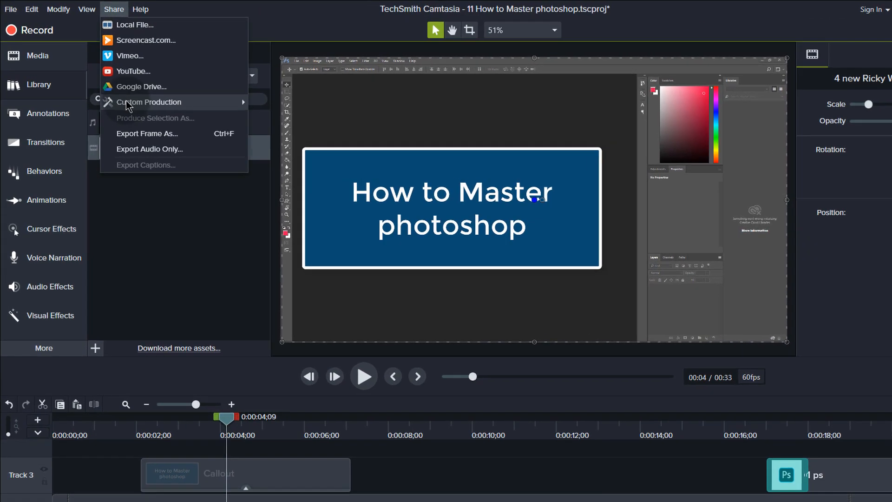
mouse_move(140, 94)
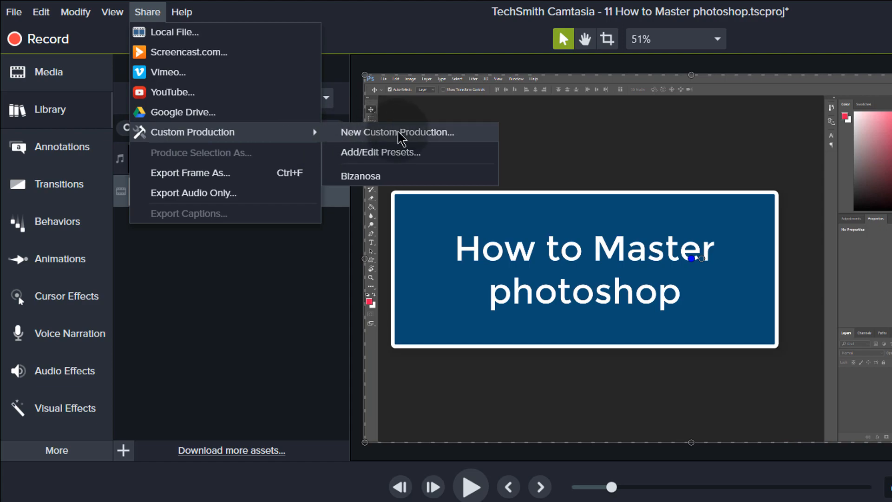
left_click(149, 14)
left_click(148, 13)
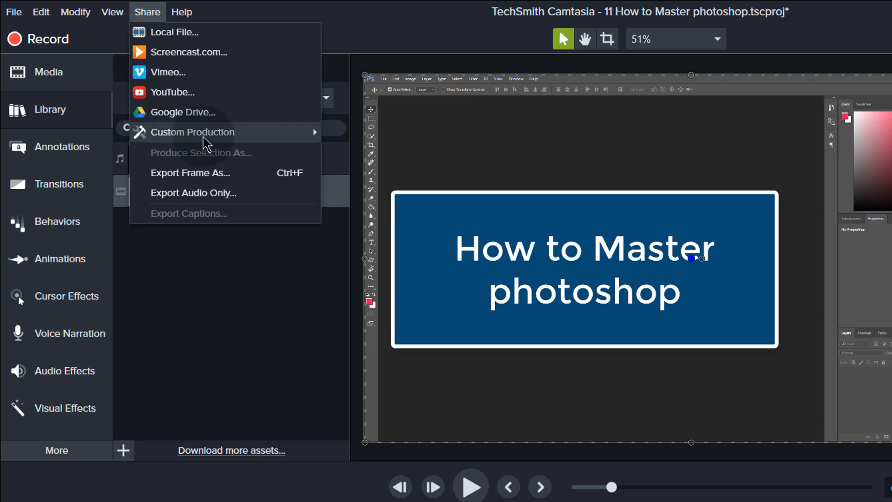
mouse_move(315, 136)
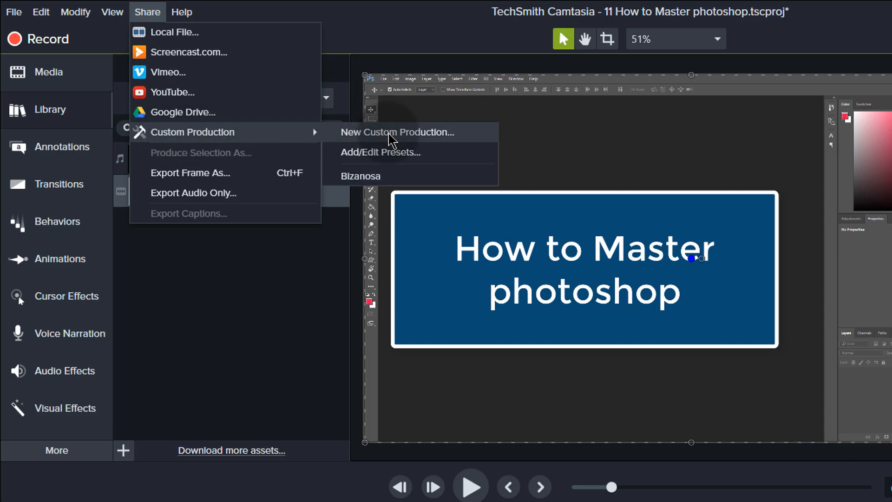
left_click(375, 134)
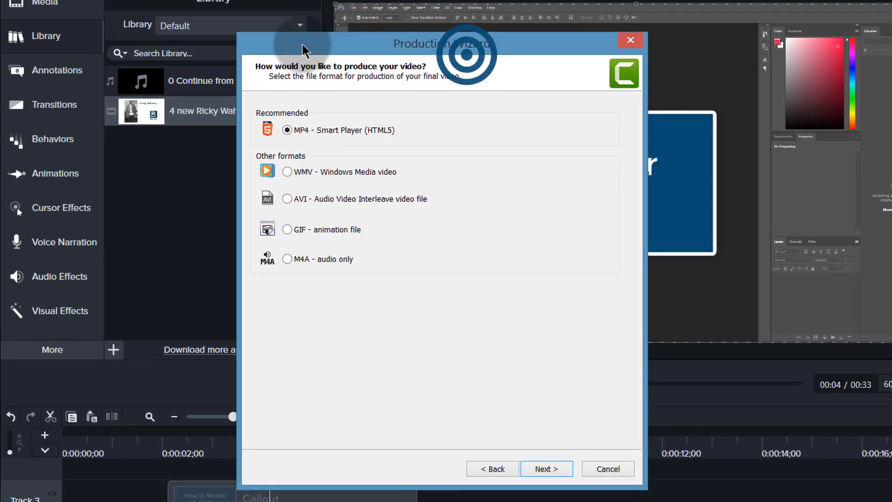
left_click(549, 468)
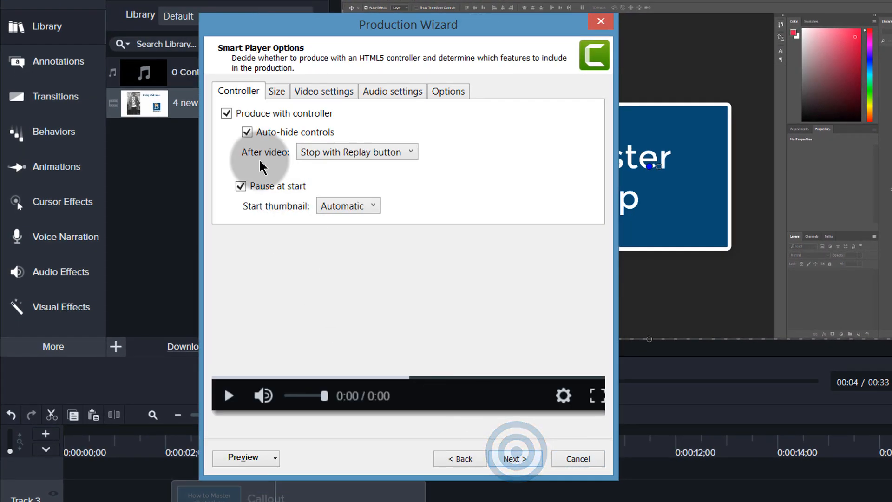
Turn off Produce with controller, look through the size, video and audio settings, and cancel the production.
left_click(227, 113)
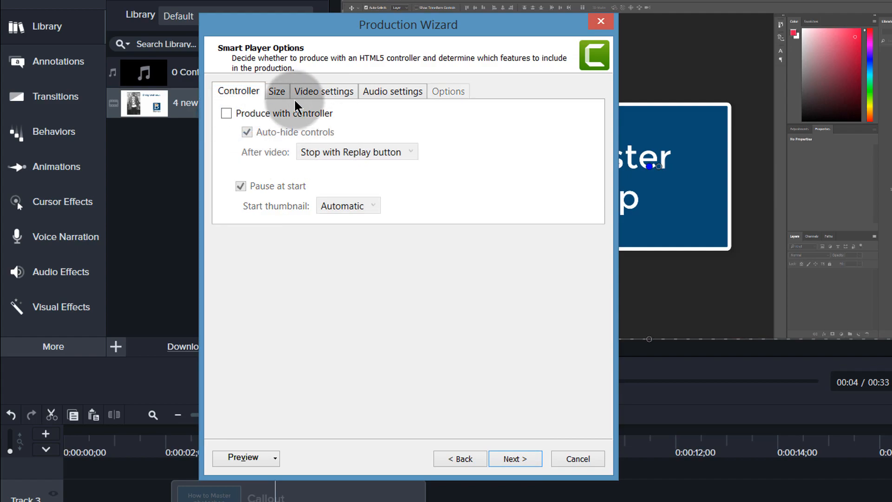
left_click(277, 92)
left_click(311, 91)
left_click(377, 91)
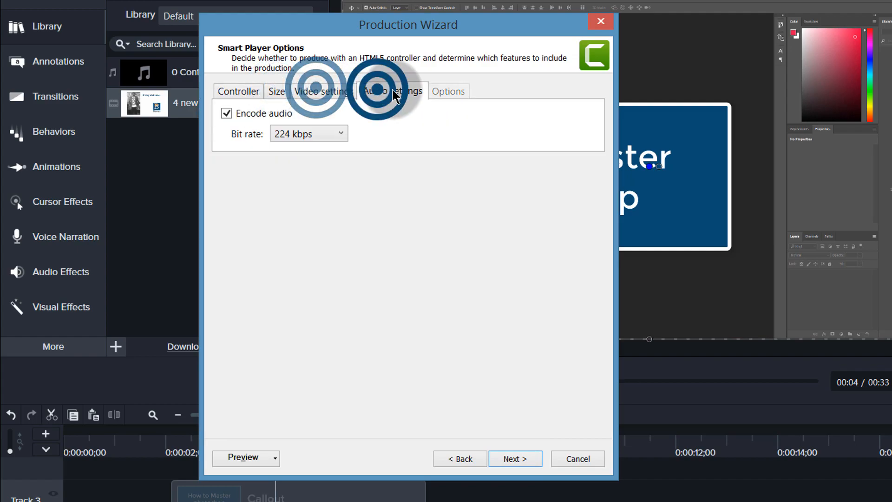
left_click(459, 91)
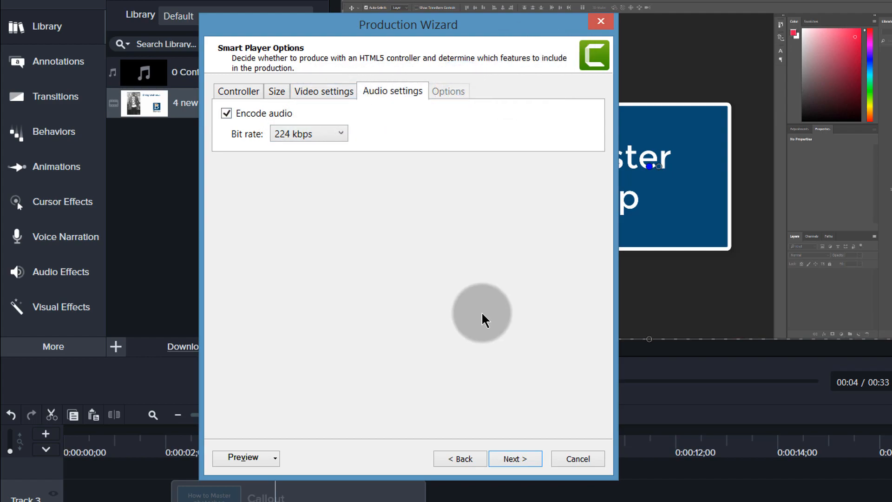
left_click(601, 22)
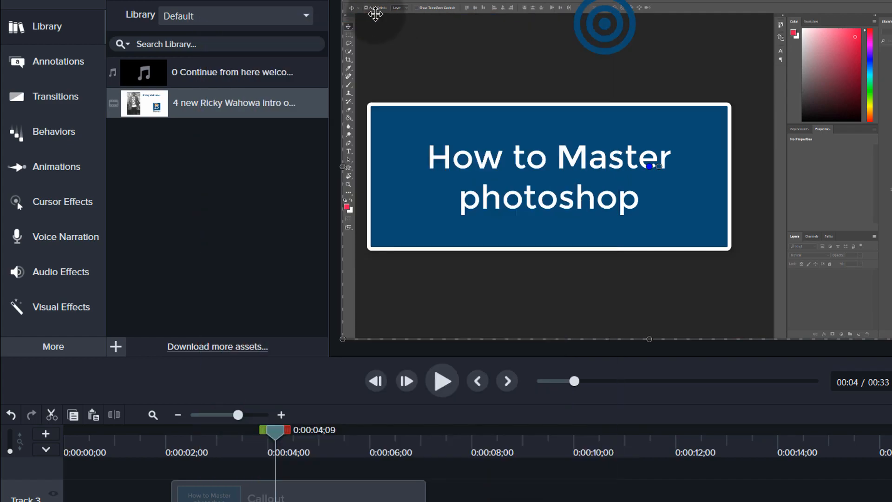
Open the production presets manager and examine the details of the MP4 only (up to 1080p) preset.
left_click(135, 1)
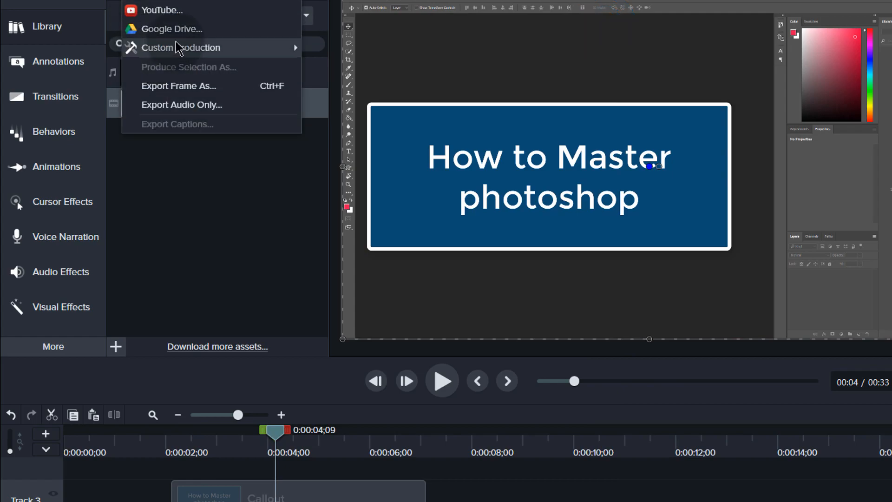
mouse_move(153, 48)
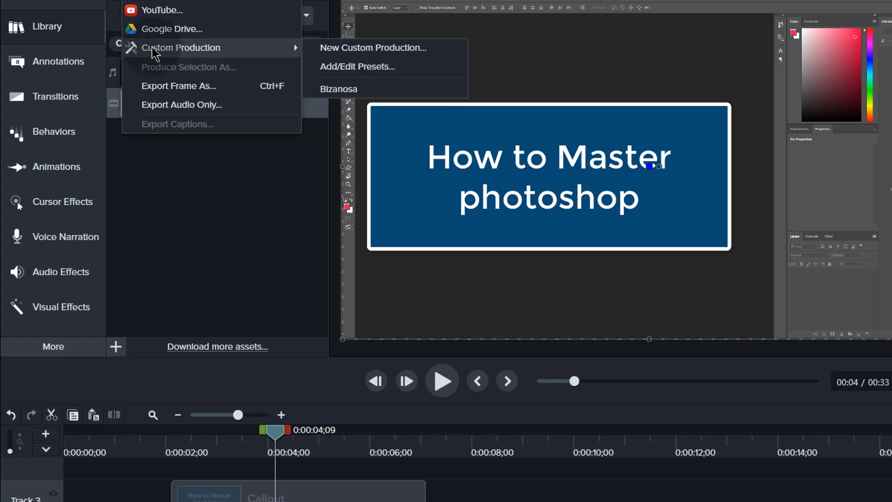
left_click(348, 70)
left_click_drag(492, 98, 181, 67)
left_click(228, 102)
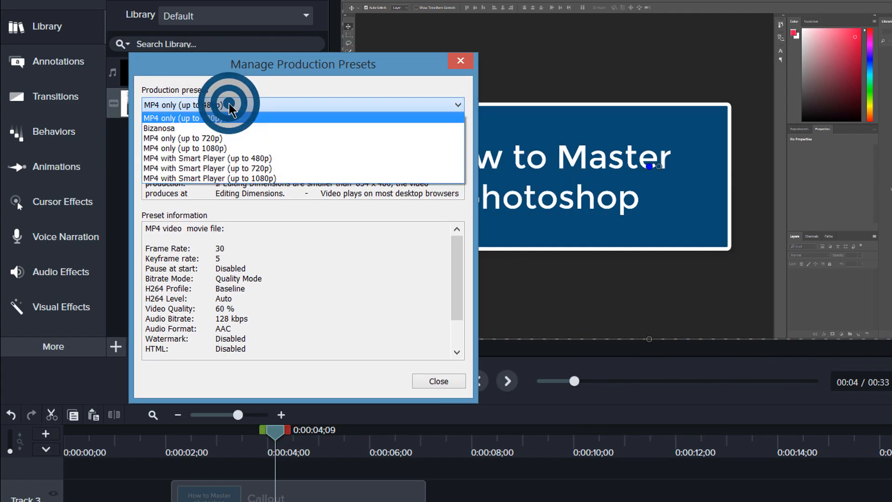
left_click(181, 147)
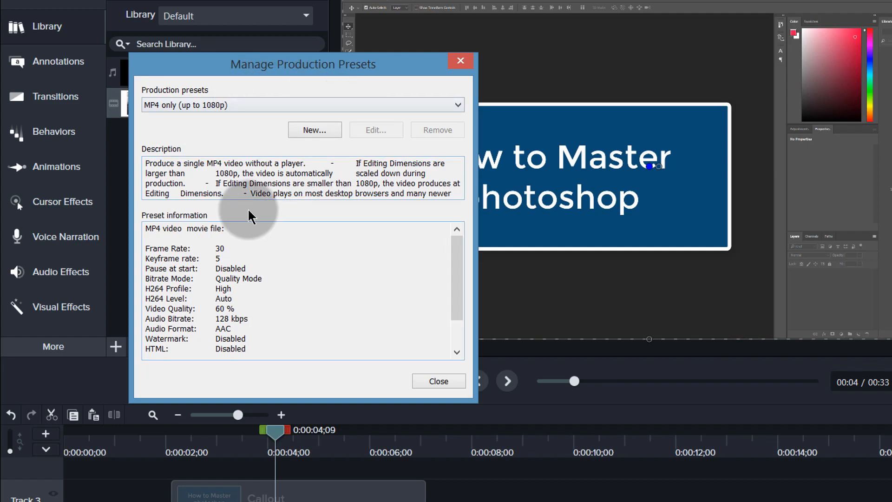
left_click_drag(462, 268, 454, 235)
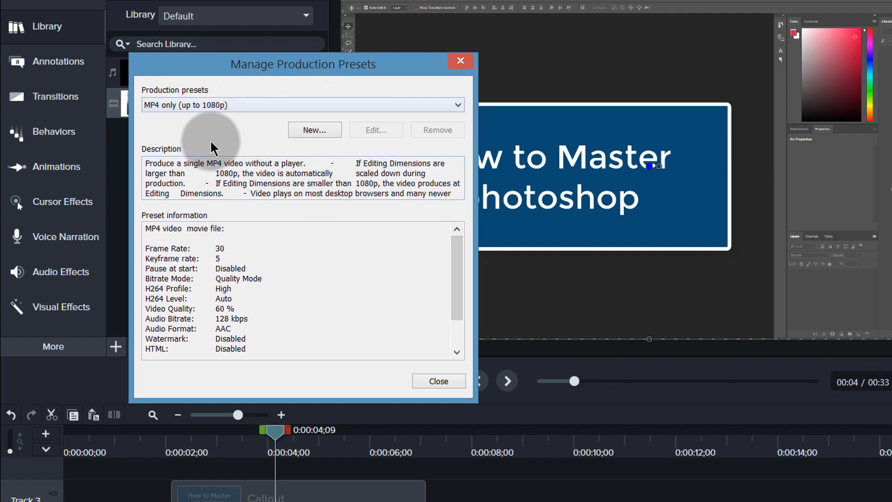
Create a new MP4 - Smart Player (HTML5) production preset with the audio bit rate set to 320 kbps.
left_click(311, 131)
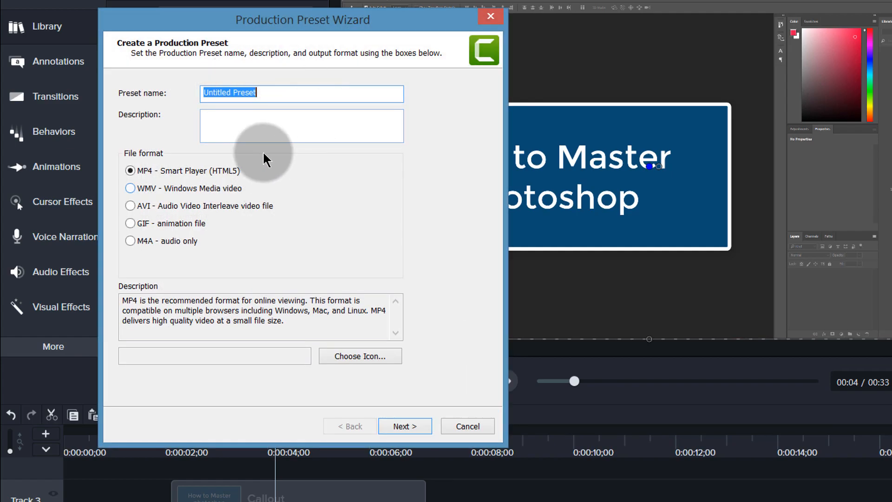
left_click(397, 427)
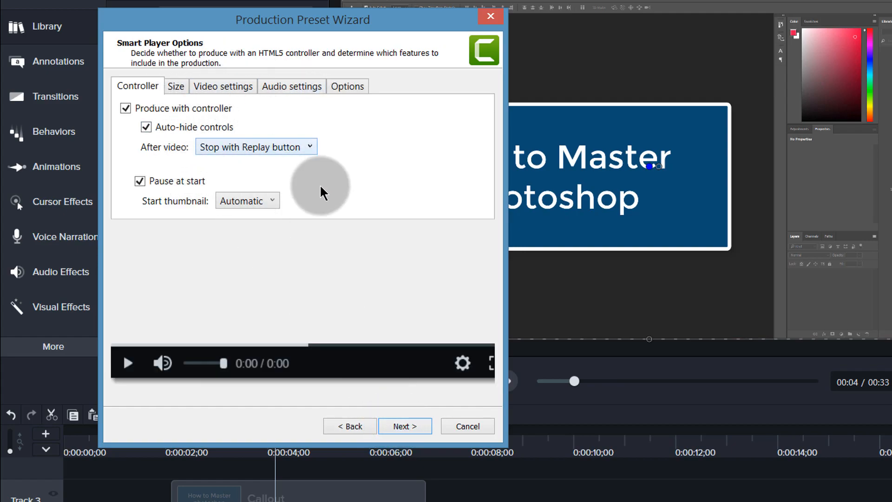
left_click(286, 84)
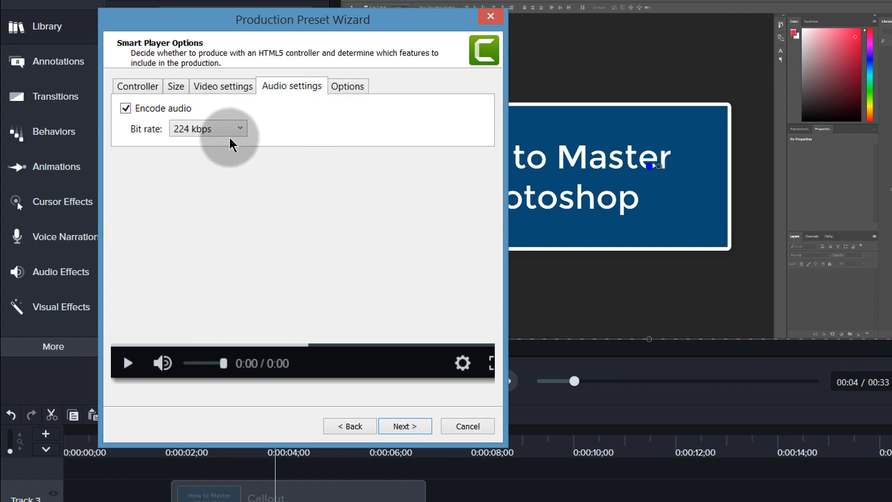
left_click(209, 129)
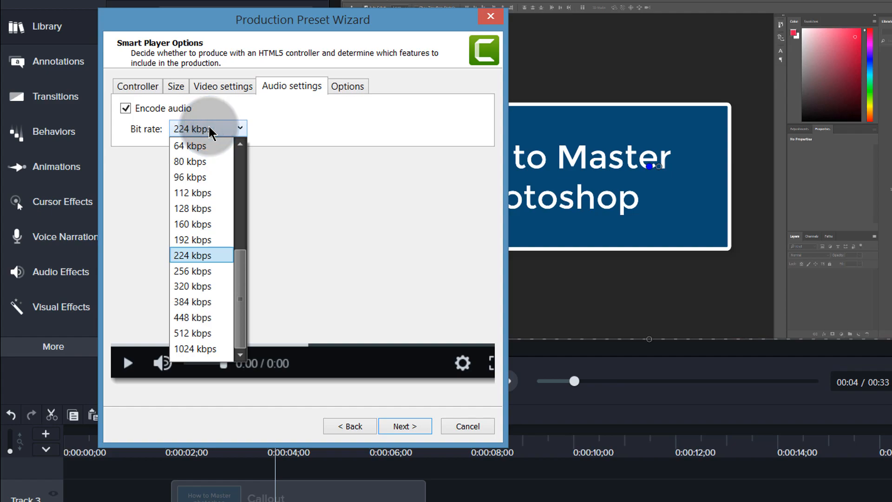
left_click(190, 285)
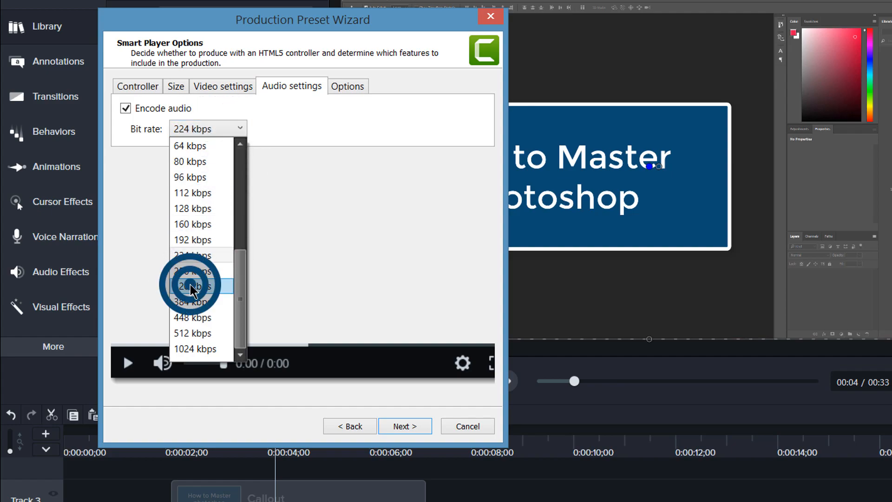
left_click(356, 87)
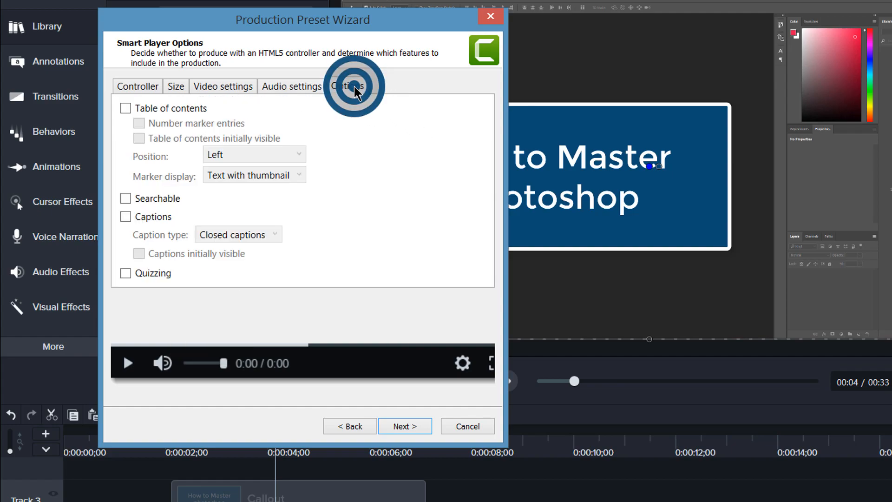
left_click(136, 87)
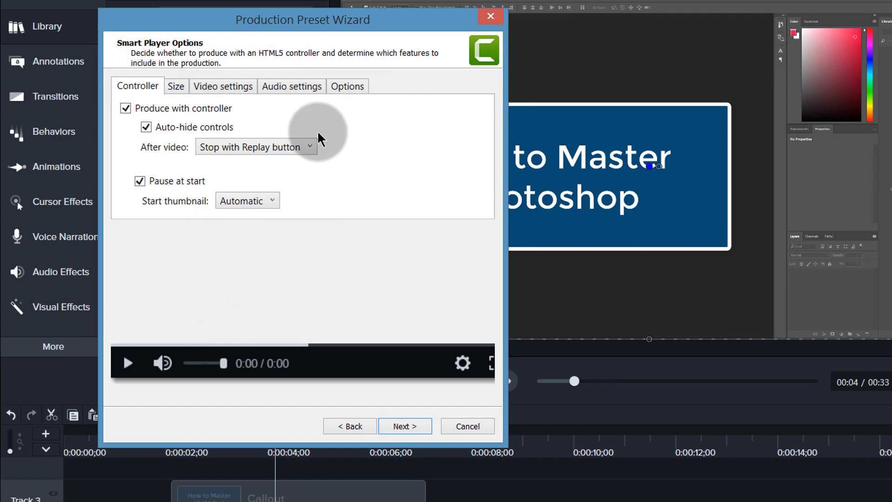
Accept the preset's video information, finish creating the preset, and close the presets manager.
left_click(403, 426)
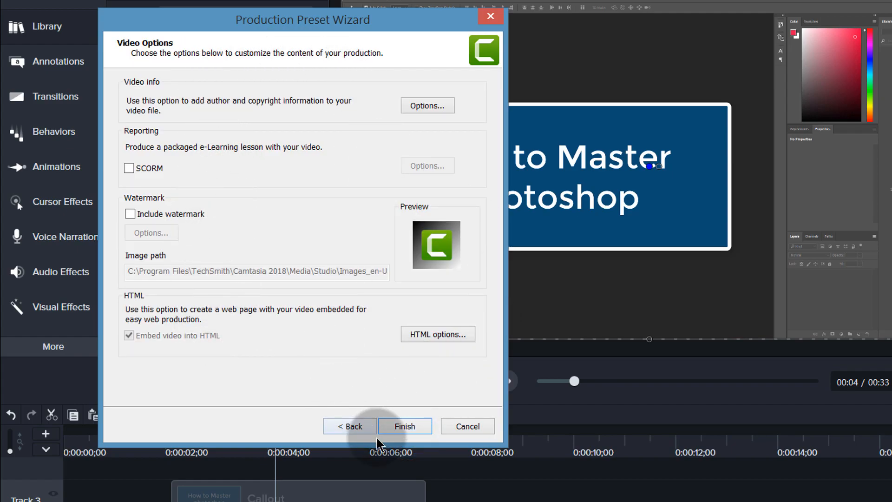
left_click(424, 106)
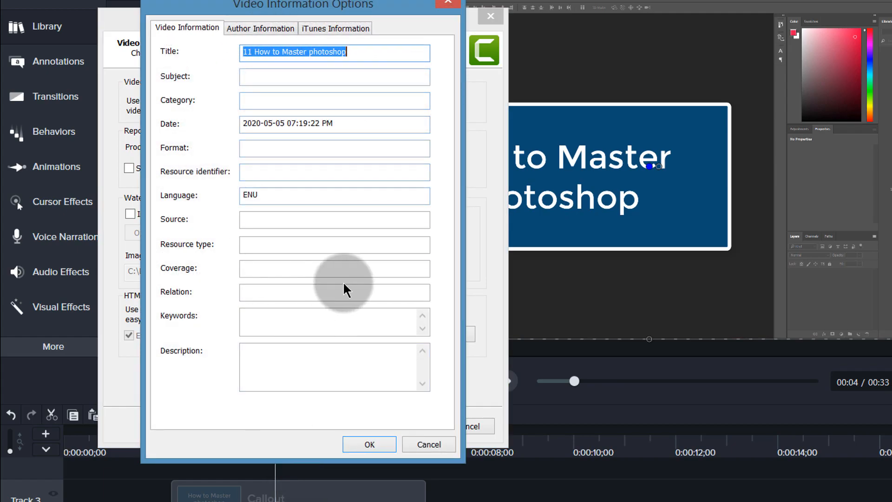
left_click(370, 445)
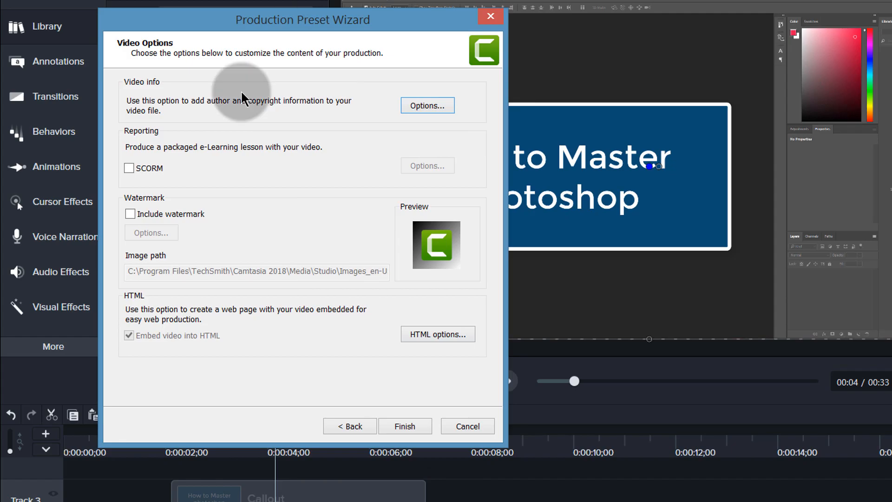
left_click(404, 433)
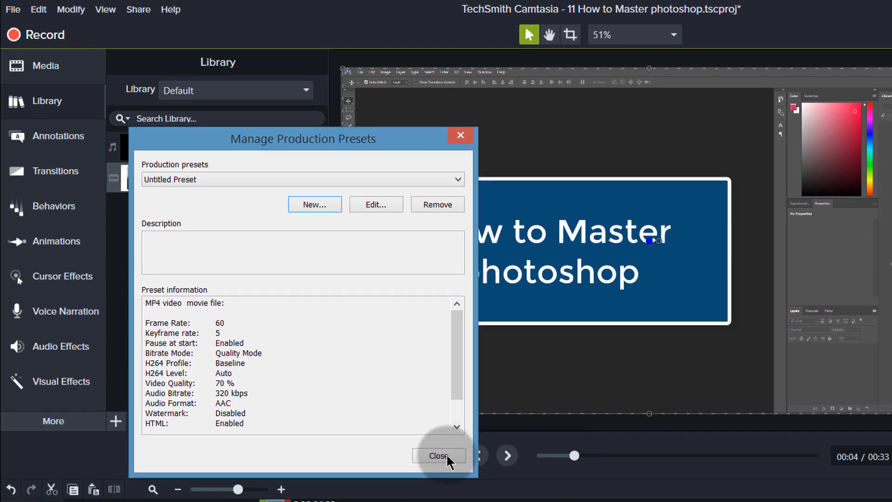
left_click(448, 457)
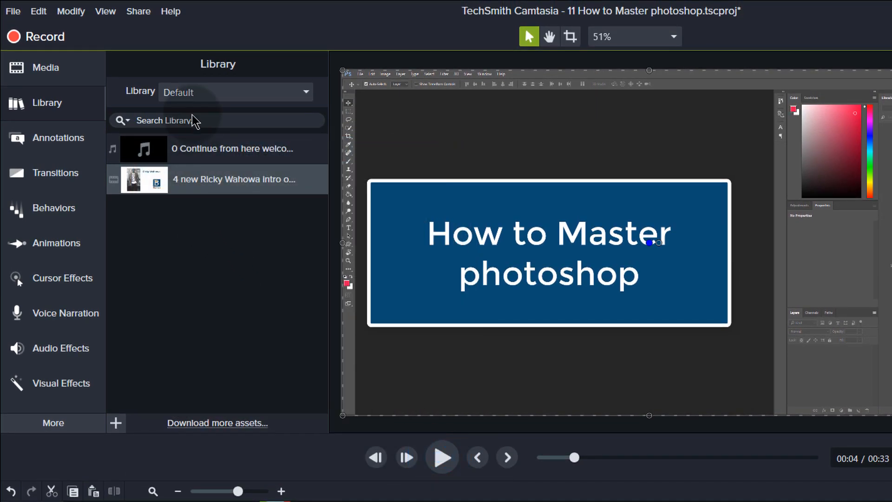
left_click(138, 11)
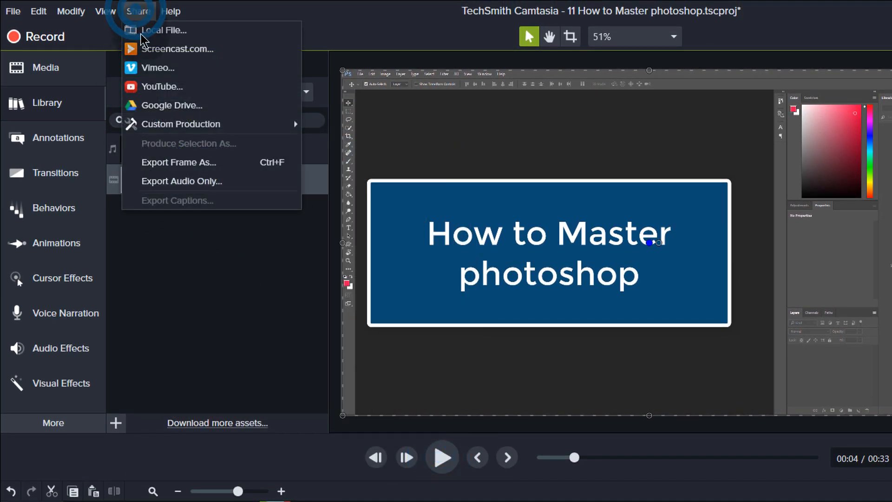
mouse_move(166, 130)
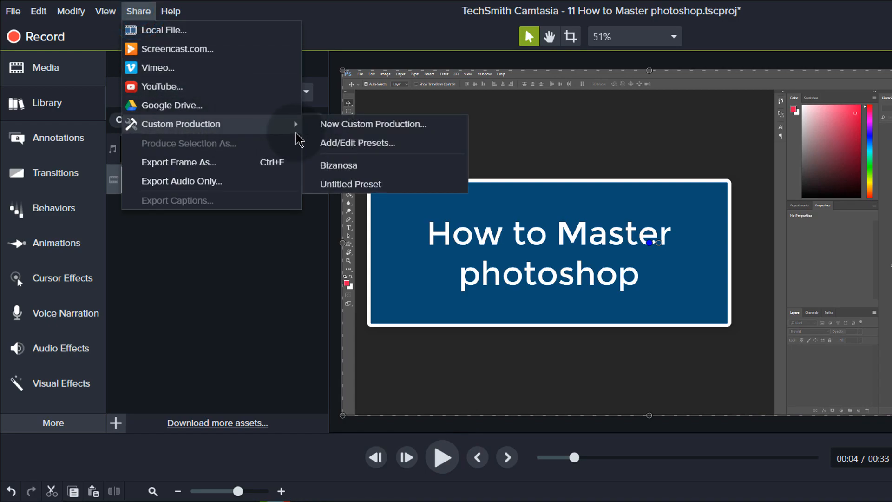
left_click(263, 251)
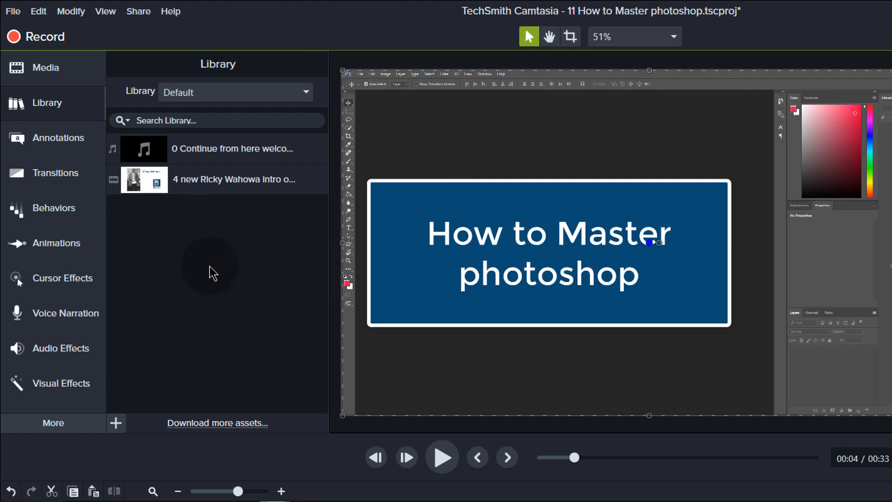
Start a production of the project using the MP4 only (up to 1080p) preset and proceed to the save settings.
key("ctrl+p")
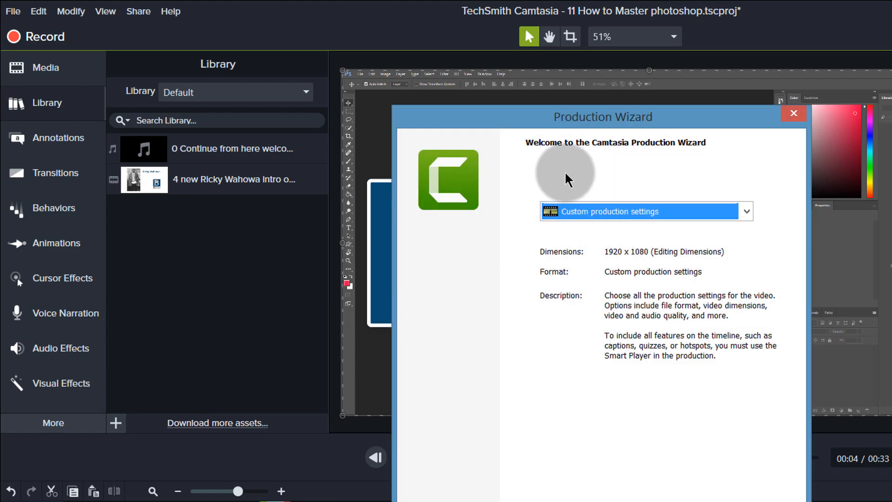
left_click(579, 210)
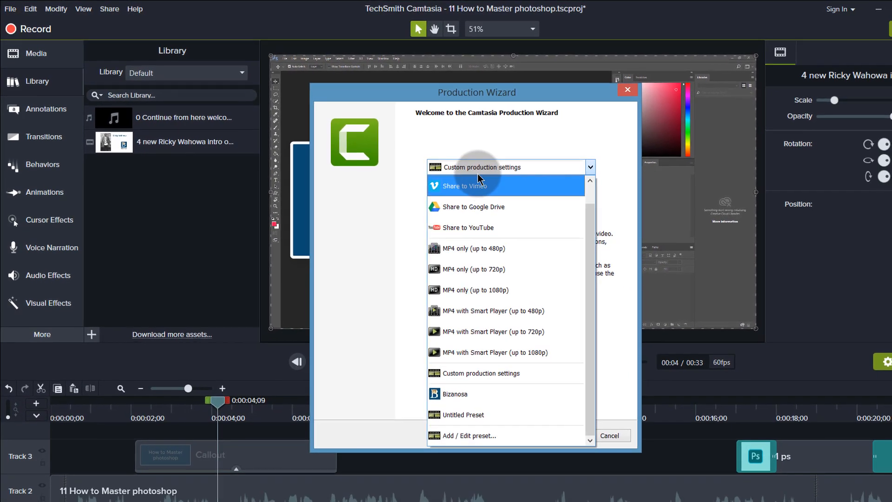
left_click(474, 438)
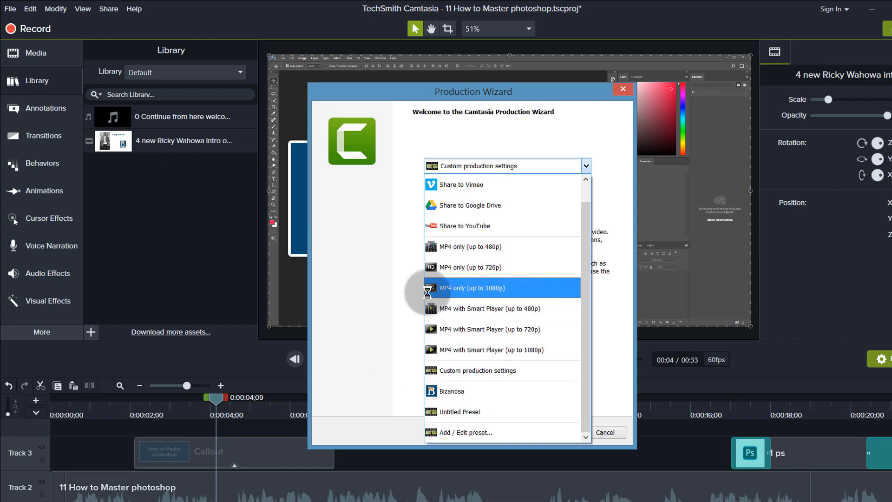
left_click(461, 291)
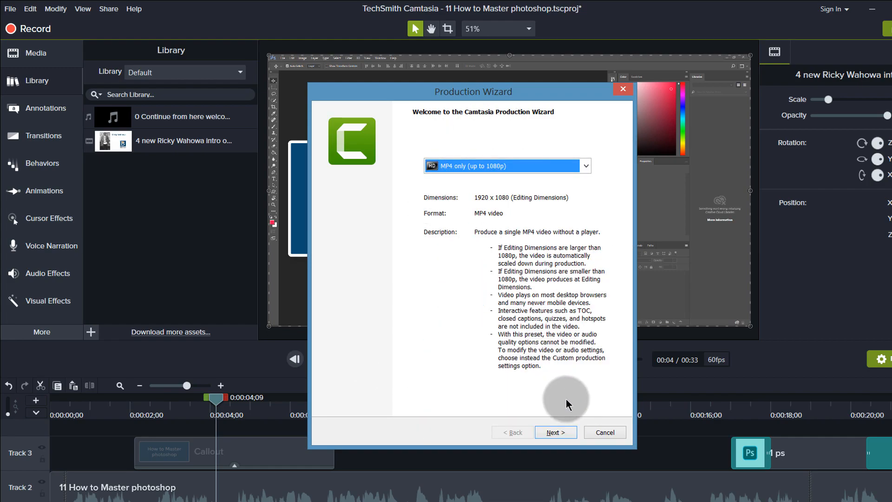
left_click(559, 432)
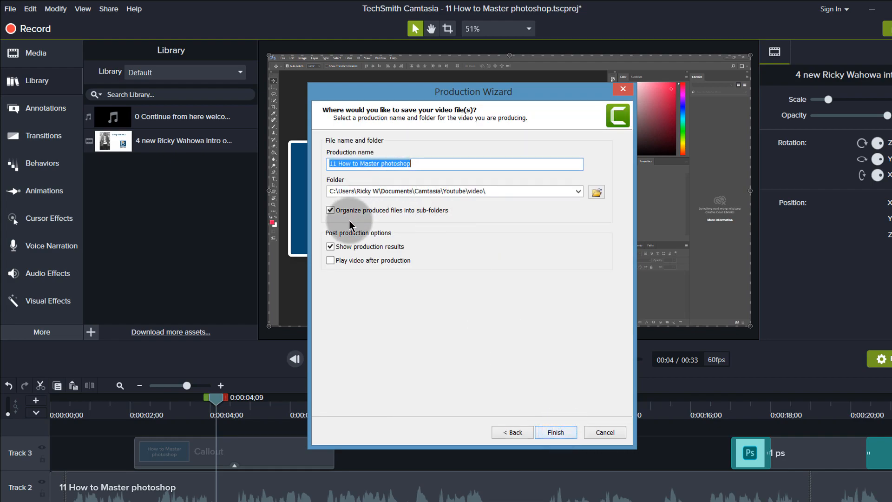
Turn off organizing produced files into sub-folders, save as 11 How to Master photoshop.mp4 in the Youtube video folder, and start rendering.
left_click(330, 210)
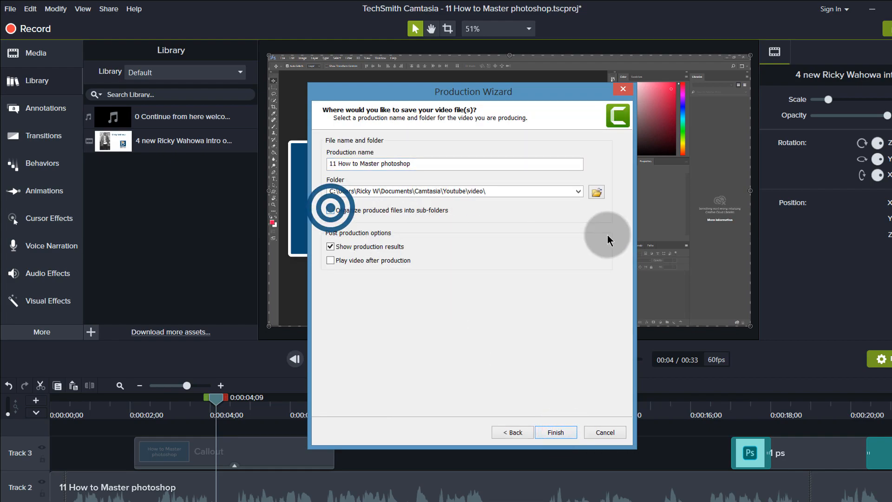
left_click(596, 194)
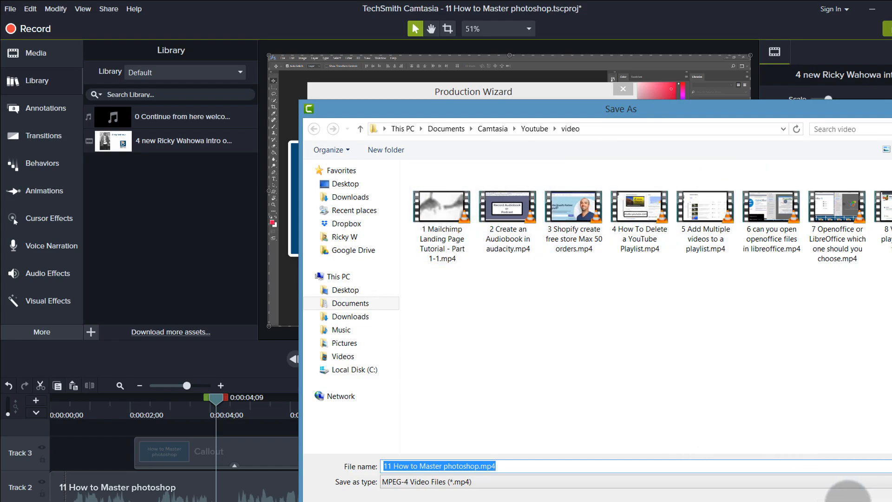
left_click(849, 497)
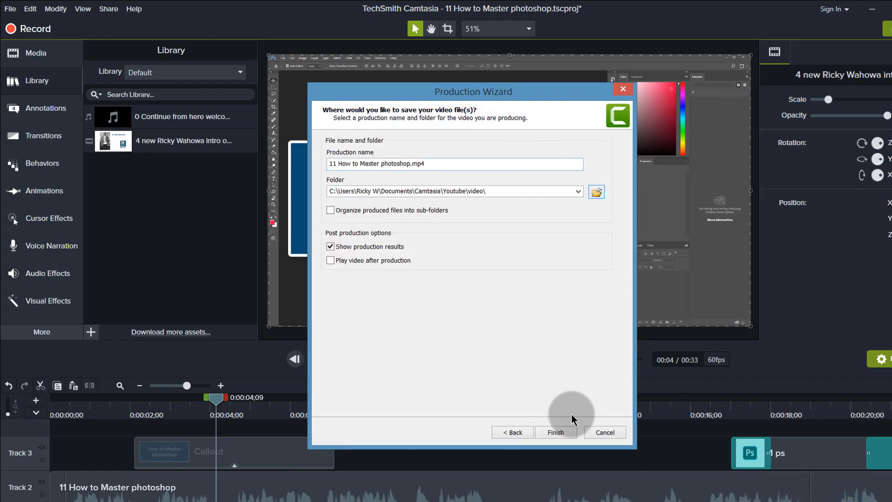
left_click(556, 432)
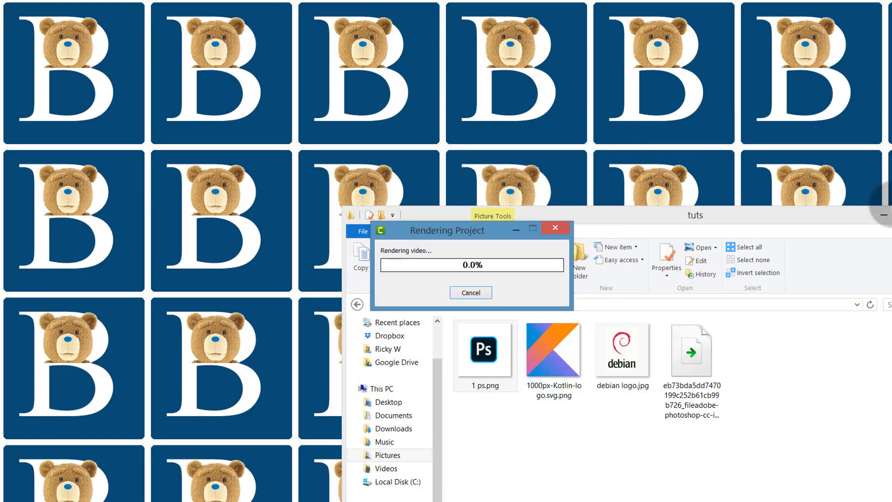
Close the tuts folder window and move the rendering progress window out of the way.
left_click_drag(854, 221, 730, 219)
left_click(803, 215)
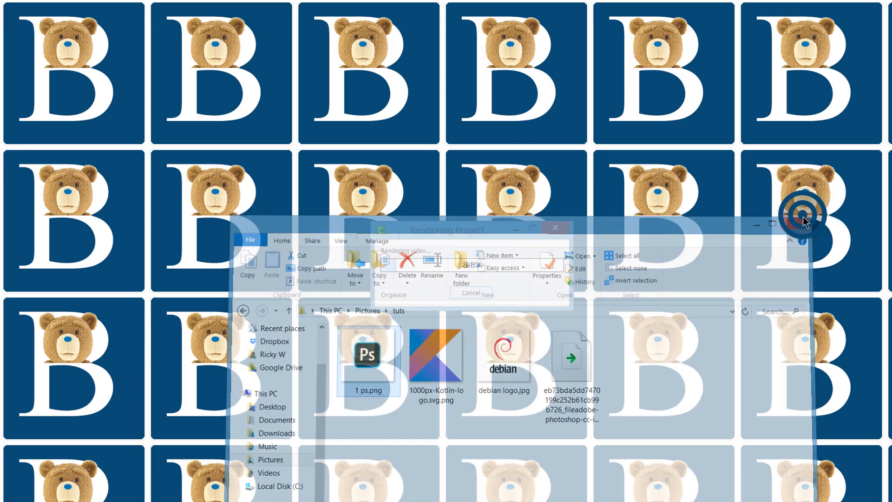
left_click_drag(455, 226, 376, 149)
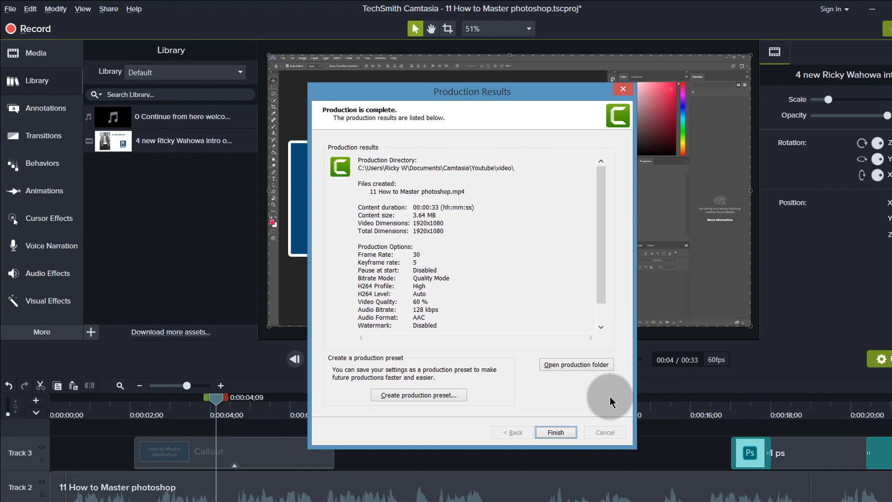
Play 11 How to Master photoshop.mp4 from the production folder, view it briefly in full screen, and close the player and folder.
left_click(579, 366)
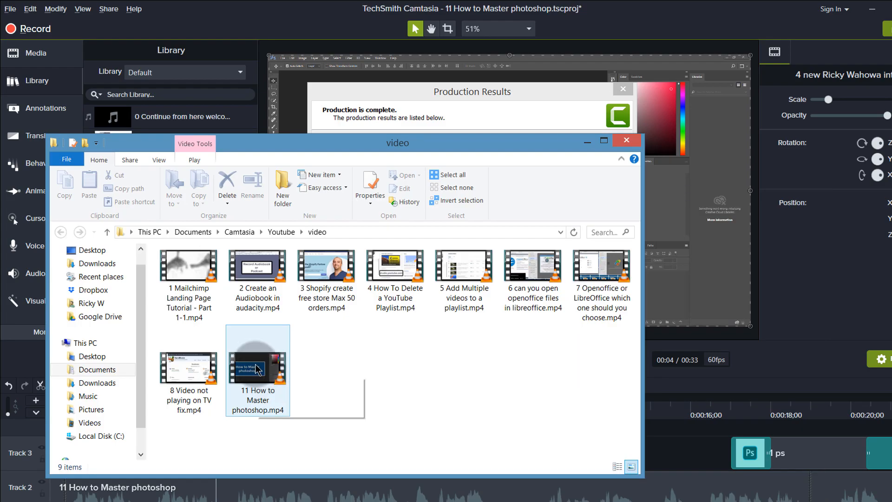
double_click(256, 365)
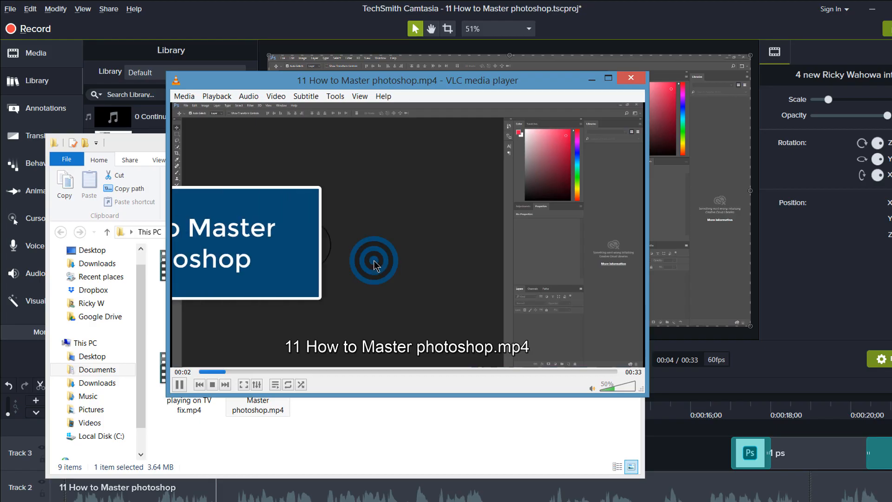
double_click(375, 264)
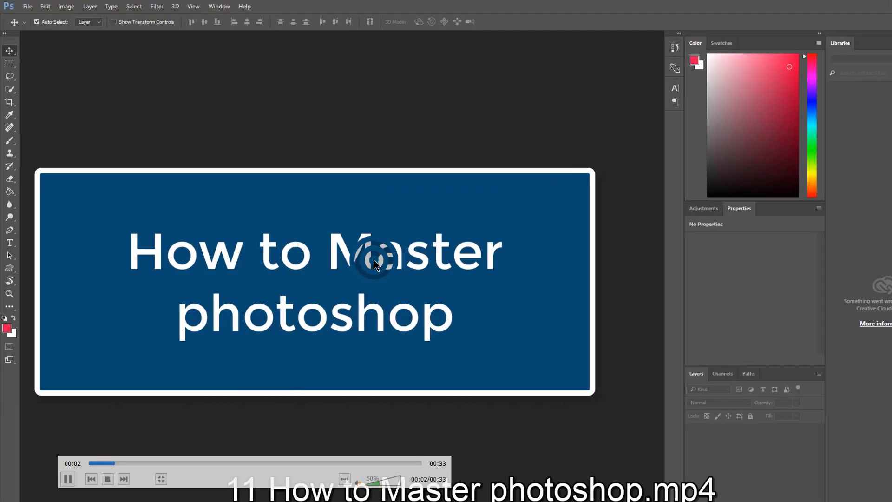
double_click(259, 146)
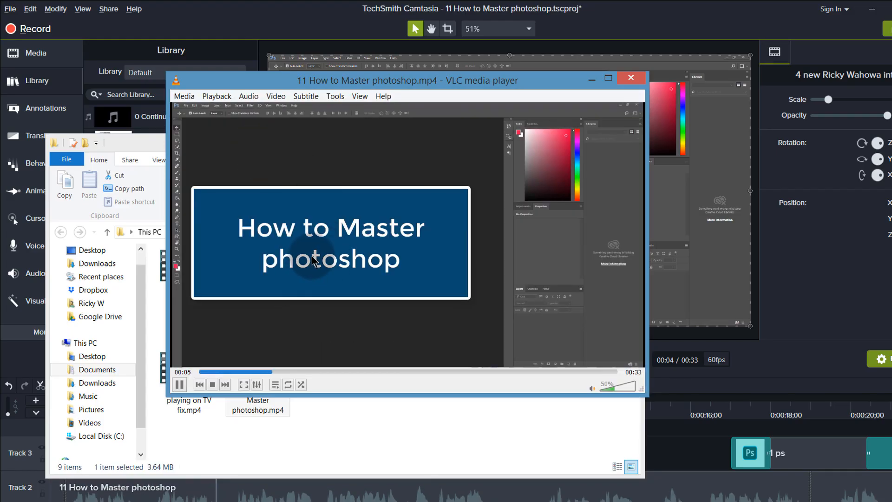
left_click(179, 385)
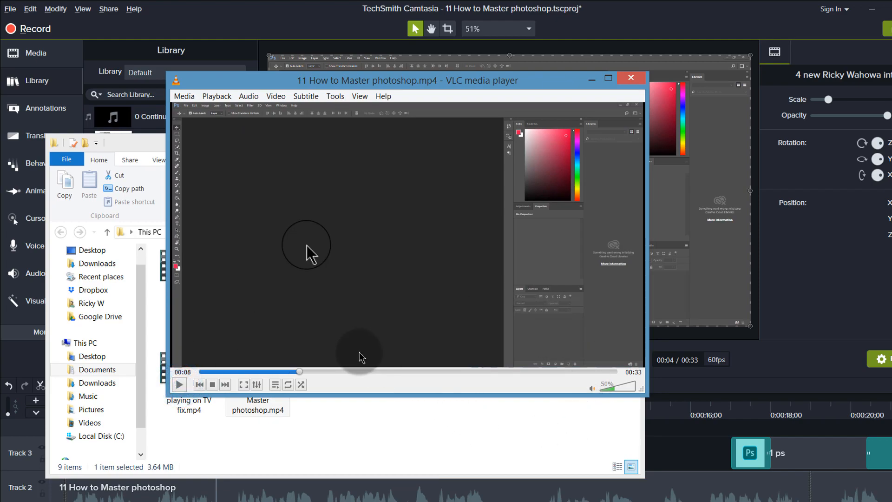
left_click(631, 78)
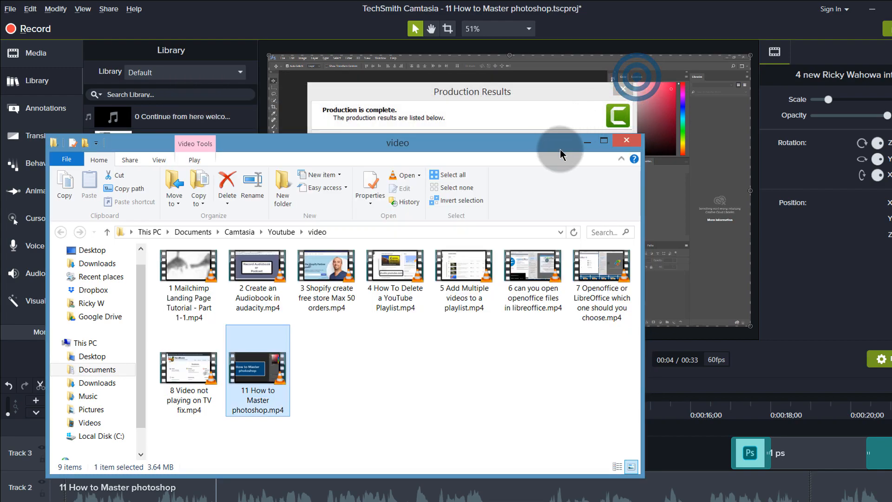
left_click(627, 140)
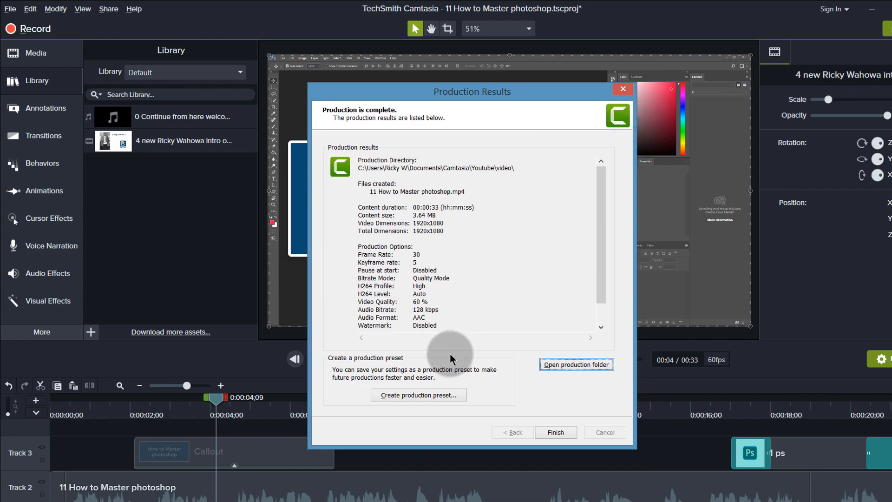